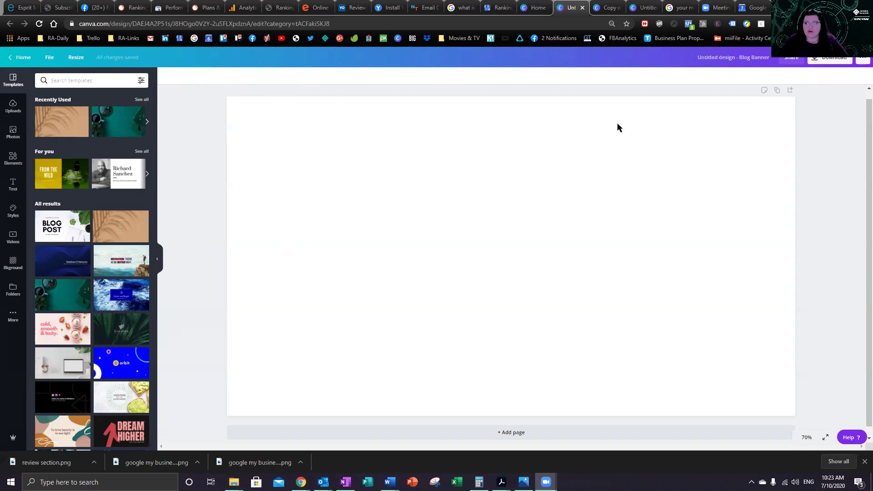
{"action": "left_click", "coordinate": [68, 61]}
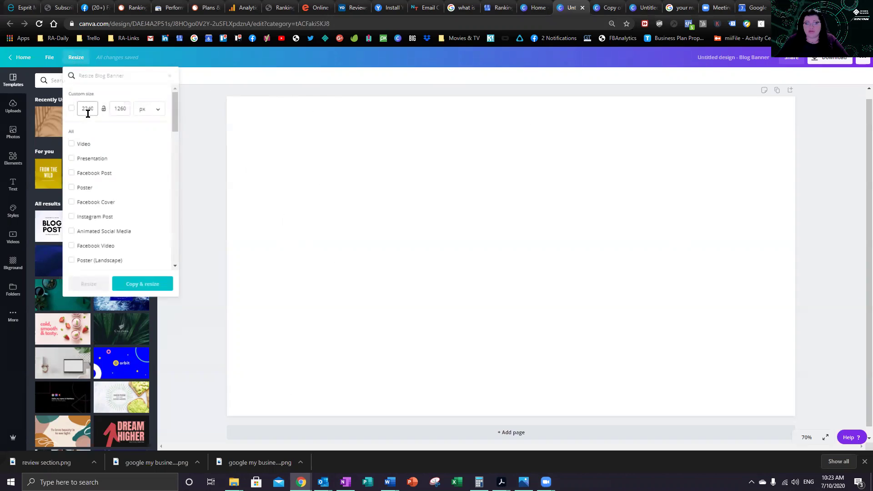
{"action": "left_click", "coordinate": [228, 120]}
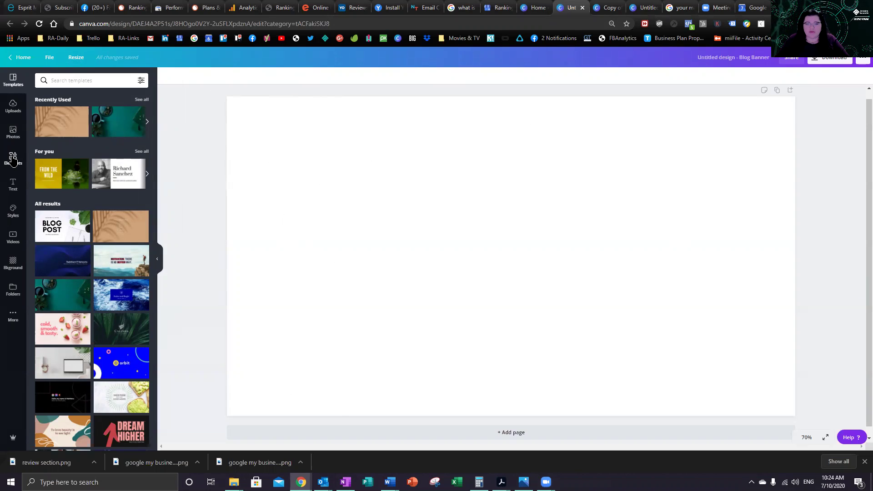
Step: Add the recently used golf ball photo to the blank page and enlarge it until it covers the page
{"action": "left_click", "coordinate": [12, 132]}
{"action": "left_click", "coordinate": [61, 146]}
{"action": "left_click_drag", "start_coordinate": [456, 233], "coordinate": [347, 169]}
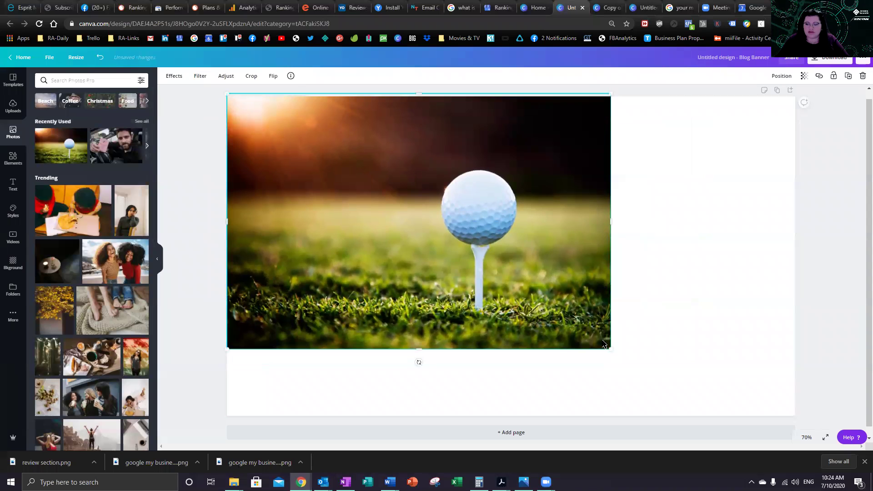
{"action": "left_click_drag", "start_coordinate": [612, 347], "coordinate": [795, 416]}
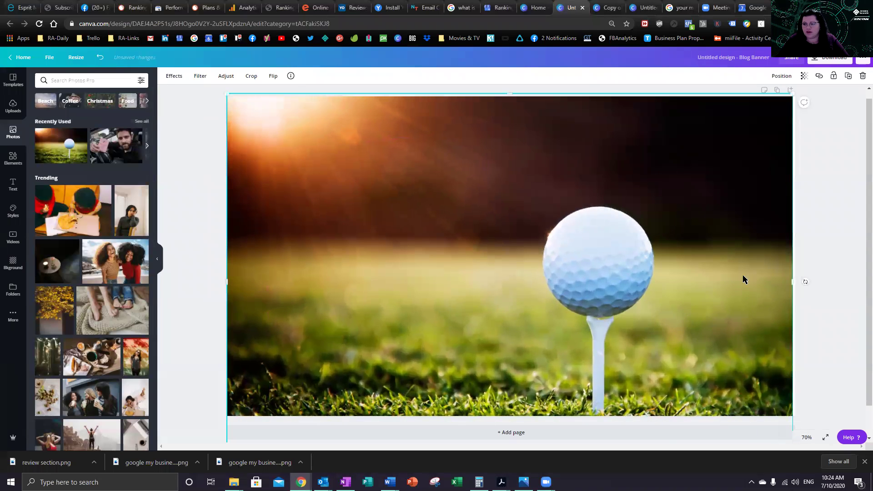
{"action": "left_click_drag", "start_coordinate": [562, 320], "coordinate": [516, 312]}
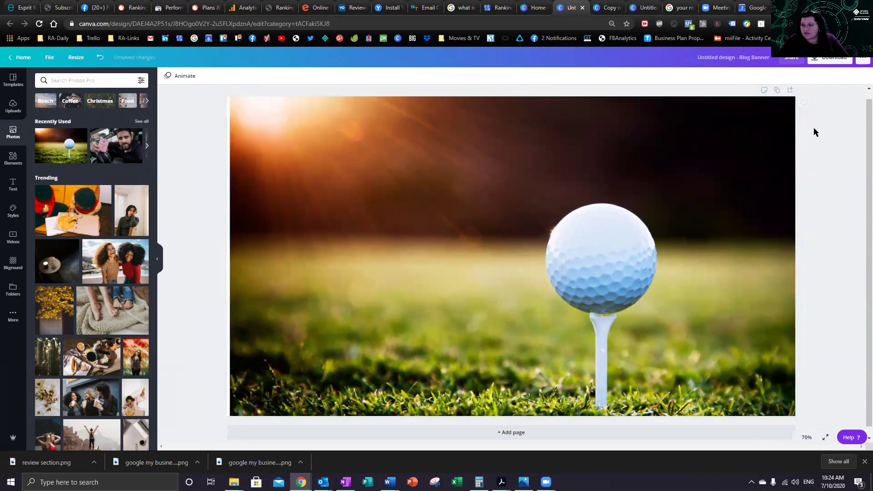
{"action": "left_click", "coordinate": [193, 107]}
Step: Add the uploaded orange SEMrush logo image and enlarge it to cover the whole page
{"action": "left_click", "coordinate": [14, 106]}
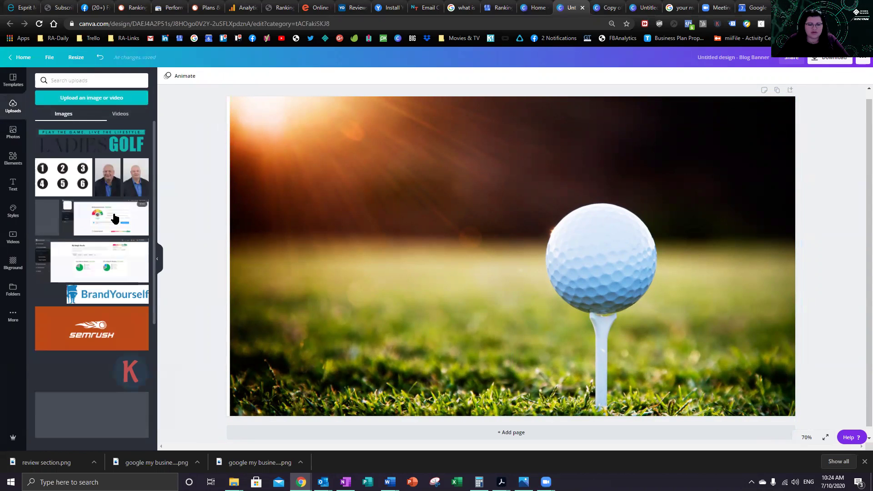
{"action": "scroll", "coordinate": [114, 213], "scroll_direction": "down", "scroll_amount": 4}
{"action": "left_click", "coordinate": [105, 136]}
{"action": "left_click_drag", "start_coordinate": [518, 250], "coordinate": [336, 141]}
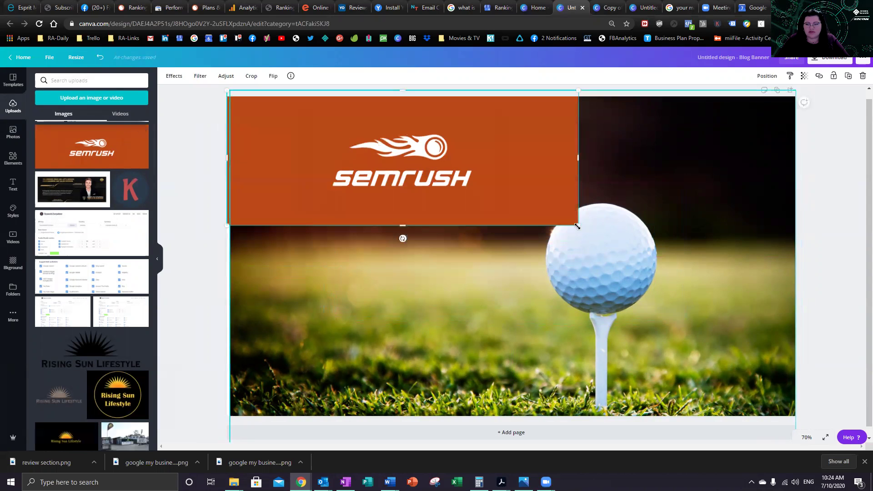
{"action": "left_click_drag", "start_coordinate": [578, 224], "coordinate": [847, 419]}
{"action": "left_click_drag", "start_coordinate": [551, 338], "coordinate": [553, 431]}
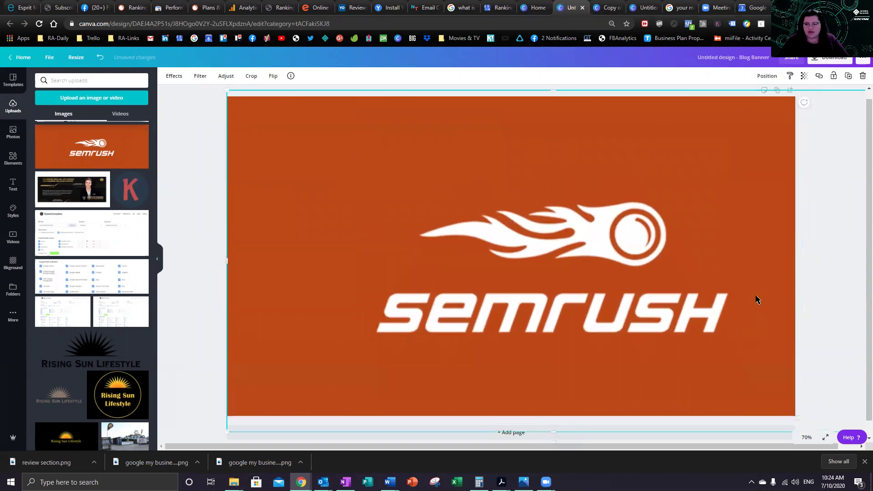
Step: Make the SEMrush image the page background and delete the golf ball photo
{"action": "key", "text": "Delete"}
{"action": "left_click", "coordinate": [608, 238]}
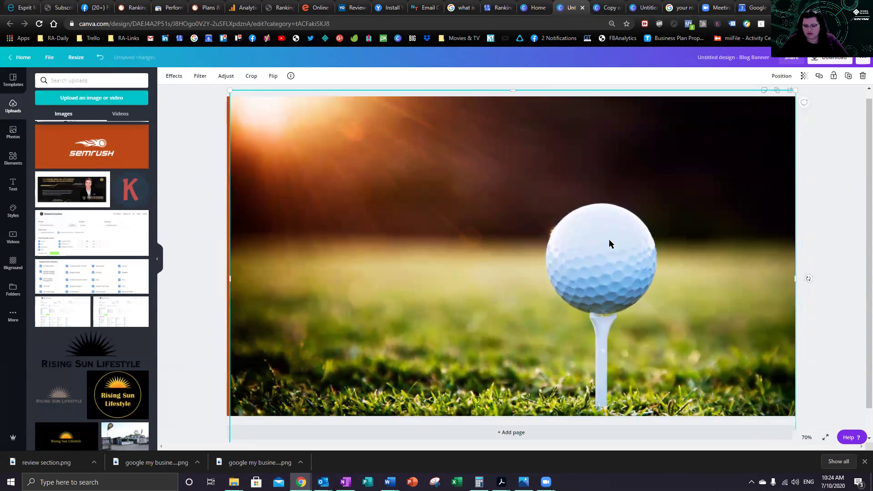
{"action": "key", "text": "ctrl+z"}
{"action": "left_click", "coordinate": [610, 241]}
{"action": "left_click", "coordinate": [803, 217]}
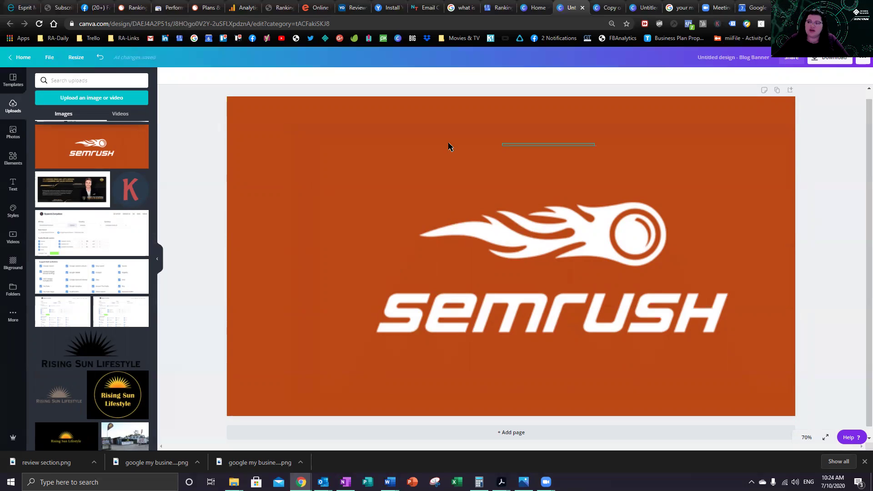
Step: Reposition the SEMrush background image within its crop so the logo sits closer to the page centre
{"action": "left_click", "coordinate": [468, 234]}
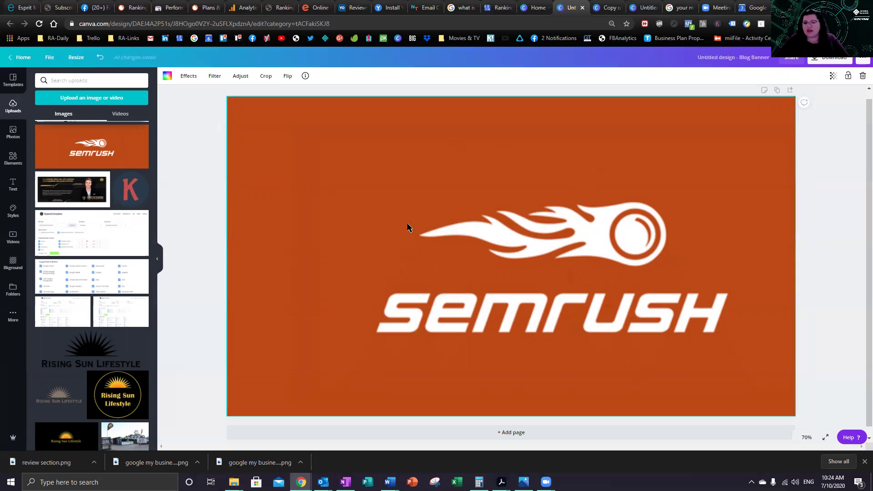
{"action": "double_click", "coordinate": [490, 207]}
{"action": "left_click_drag", "start_coordinate": [489, 207], "coordinate": [429, 209]}
{"action": "left_click_drag", "start_coordinate": [511, 110], "coordinate": [435, 102]}
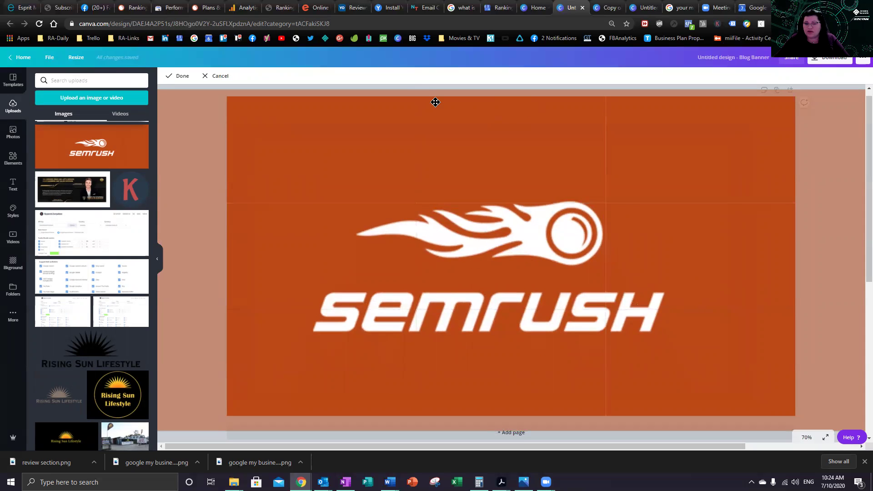
{"action": "left_click", "coordinate": [179, 76]}
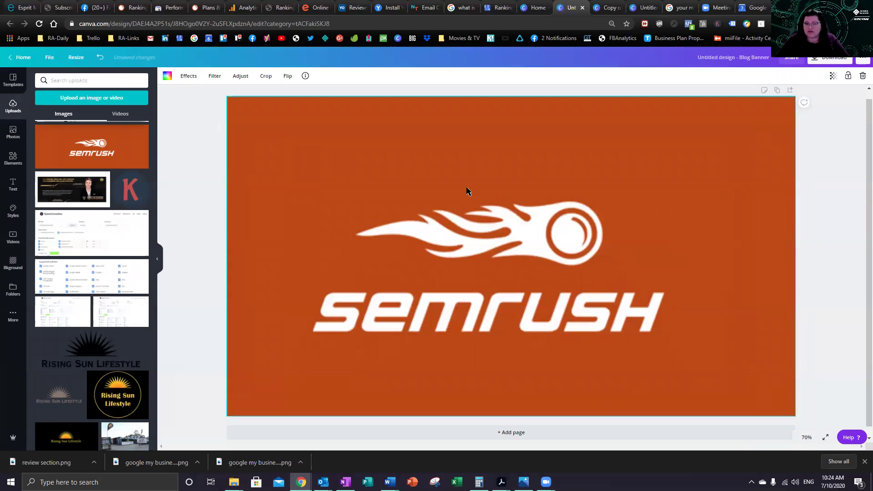
{"action": "double_click", "coordinate": [499, 241]}
{"action": "left_click_drag", "start_coordinate": [490, 239], "coordinate": [509, 257]}
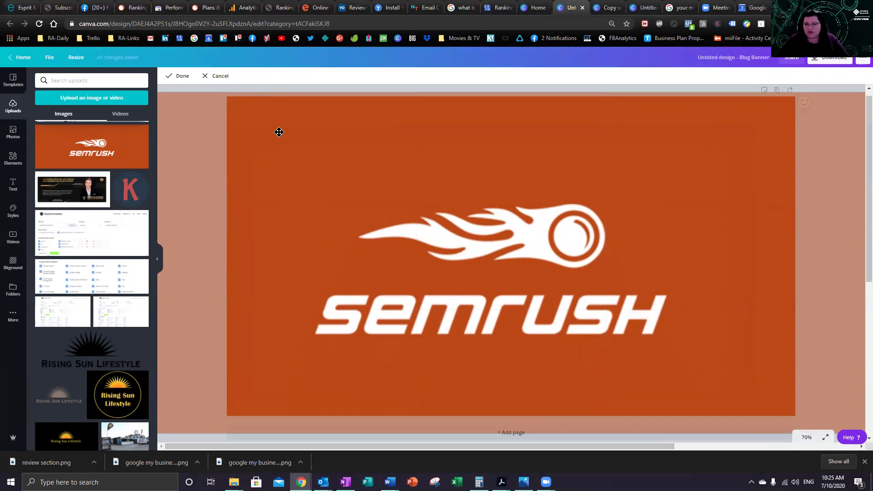
{"action": "left_click", "coordinate": [471, 86]}
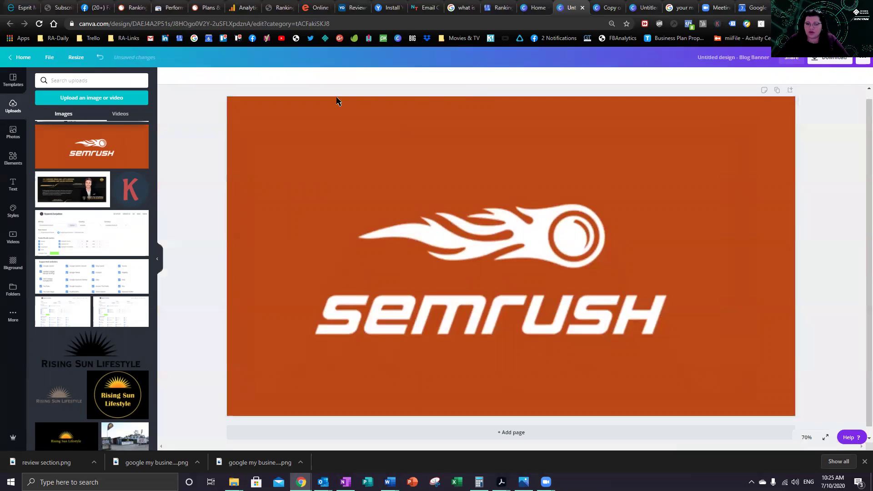
Step: Add a second page and fill it with the single-image grid
{"action": "left_click", "coordinate": [522, 430]}
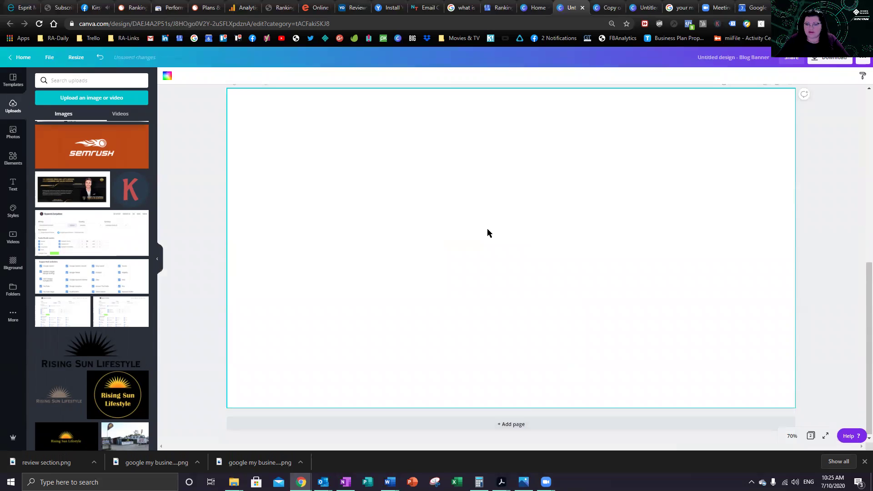
{"action": "scroll", "coordinate": [477, 204], "scroll_direction": "up", "scroll_amount": 2}
{"action": "scroll", "coordinate": [474, 276], "scroll_direction": "down", "scroll_amount": 2}
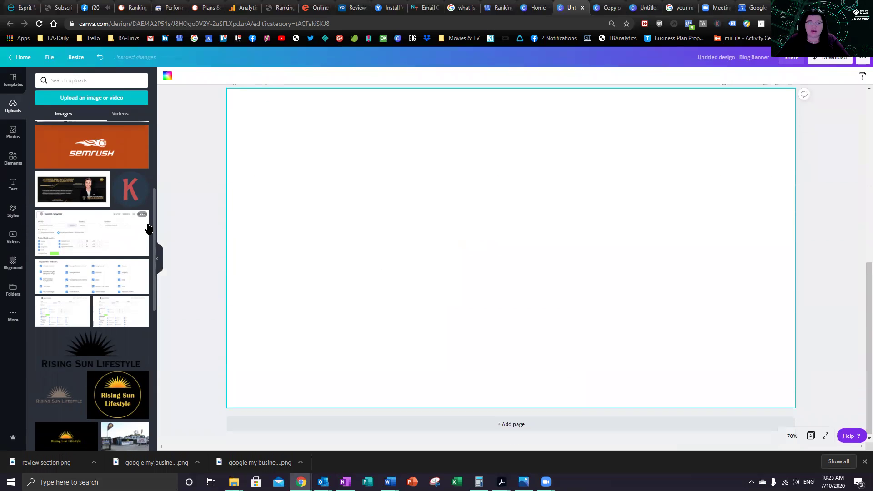
{"action": "left_click", "coordinate": [12, 159]}
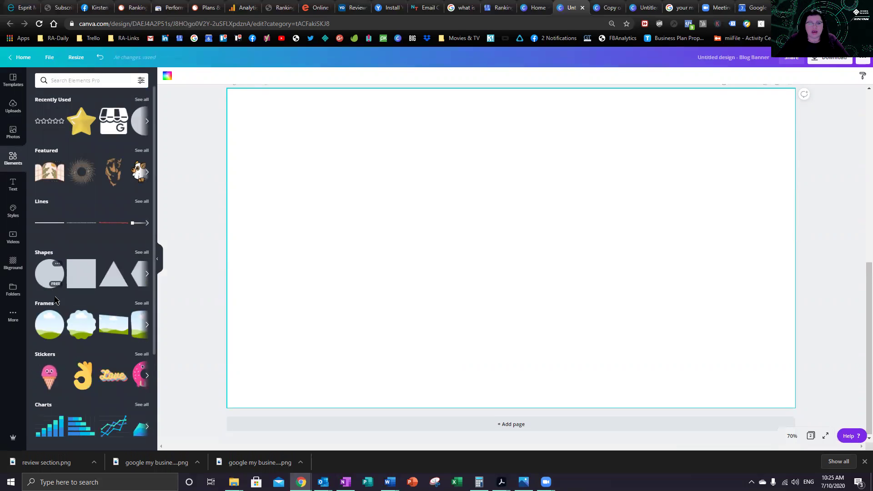
{"action": "scroll", "coordinate": [54, 227], "scroll_direction": "down", "scroll_amount": 2}
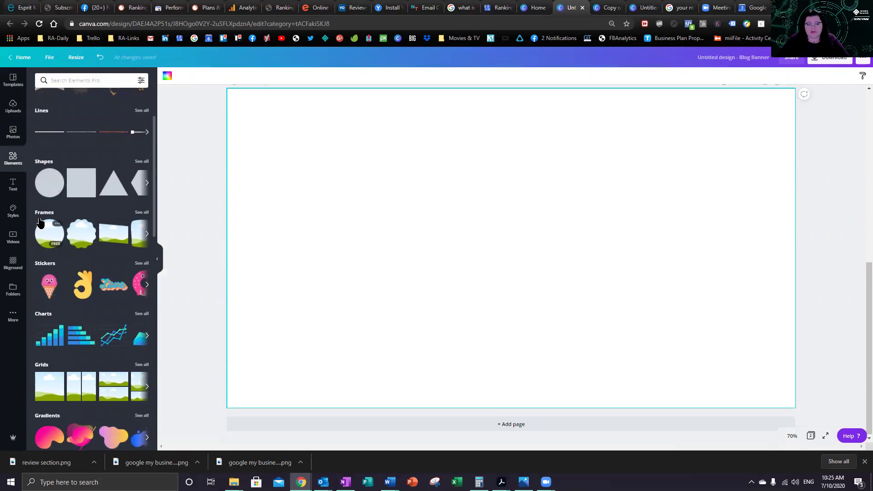
{"action": "left_click", "coordinate": [146, 234]}
{"action": "left_click", "coordinate": [147, 234]}
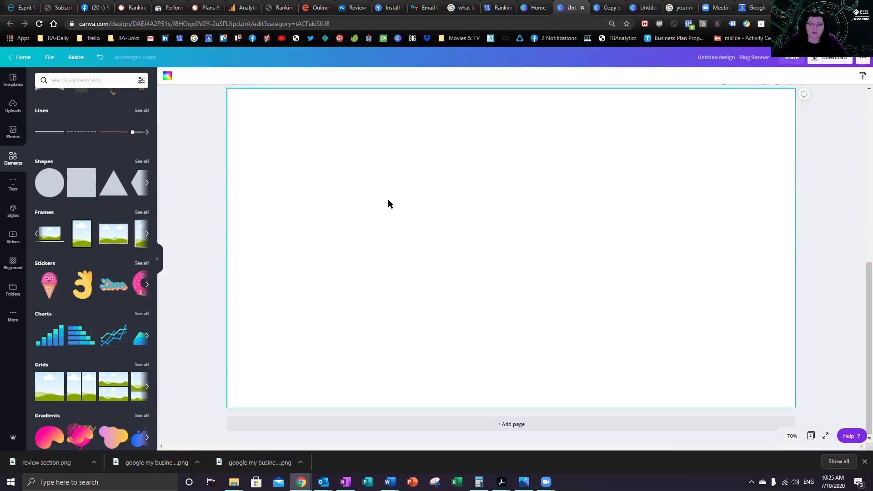
{"action": "left_click", "coordinate": [51, 391]}
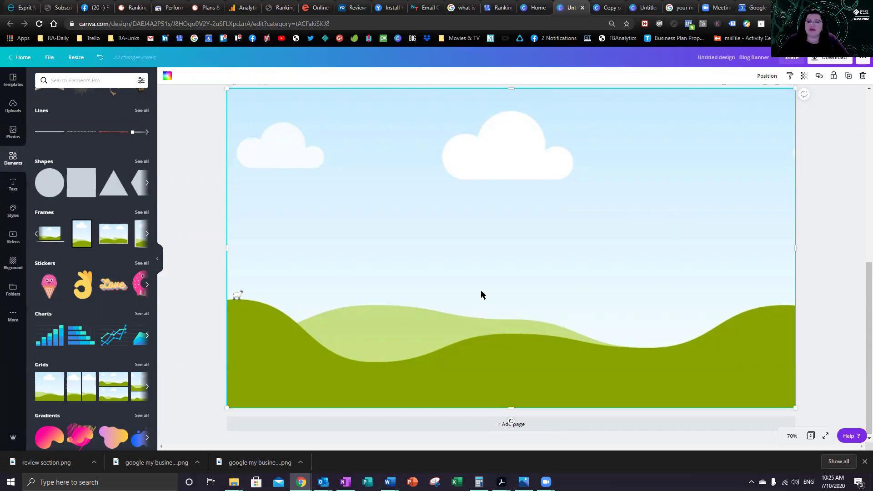
Step: Place the uploaded orange SEMrush logo image into the grid on page 2
{"action": "left_click", "coordinate": [14, 107]}
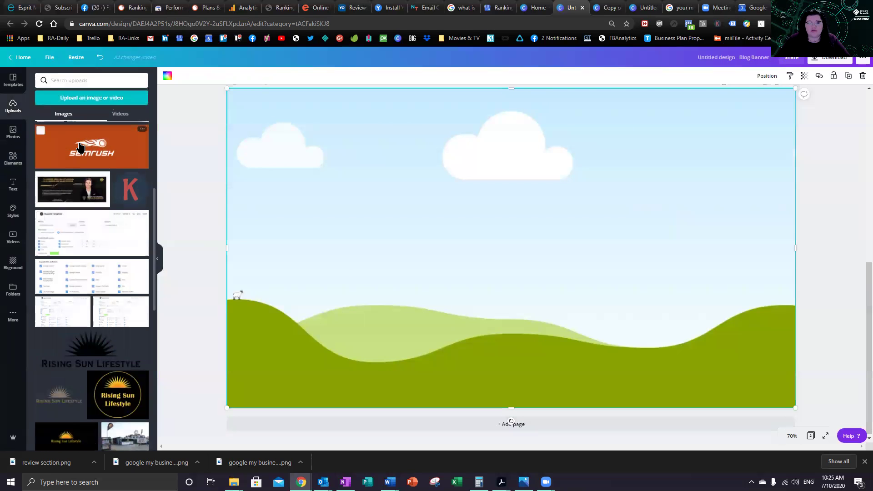
{"action": "left_click", "coordinate": [79, 148]}
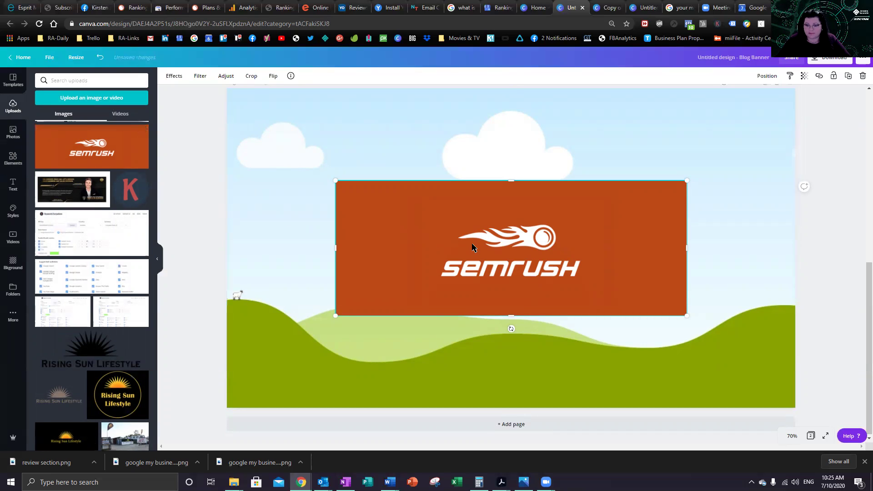
{"action": "mouse_move", "coordinate": [470, 247]}
{"action": "left_mouse_down"}
{"action": "mouse_move", "coordinate": [444, 242]}
{"action": "mouse_move", "coordinate": [462, 241]}
{"action": "mouse_move", "coordinate": [459, 252]}
{"action": "left_mouse_up"}
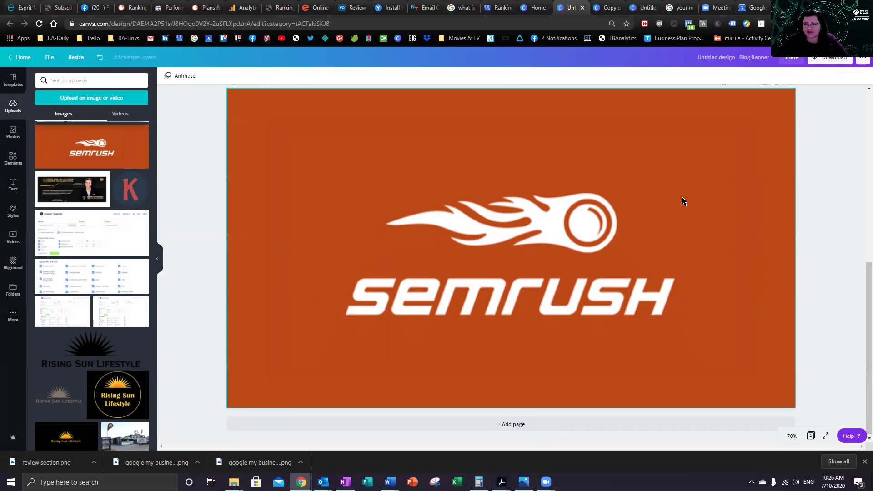
Step: Enlarge the SEMrush image inside the page 2 grid, extending its crop beyond the page edges
{"action": "double_click", "coordinate": [614, 208]}
{"action": "mouse_move", "coordinate": [615, 208]}
{"action": "left_mouse_down"}
{"action": "mouse_move", "coordinate": [561, 211]}
{"action": "mouse_move", "coordinate": [659, 203]}
{"action": "mouse_move", "coordinate": [634, 156]}
{"action": "mouse_move", "coordinate": [637, 203]}
{"action": "mouse_move", "coordinate": [615, 210]}
{"action": "left_mouse_up"}
{"action": "scroll", "coordinate": [618, 210], "scroll_direction": "down", "scroll_amount": 3}
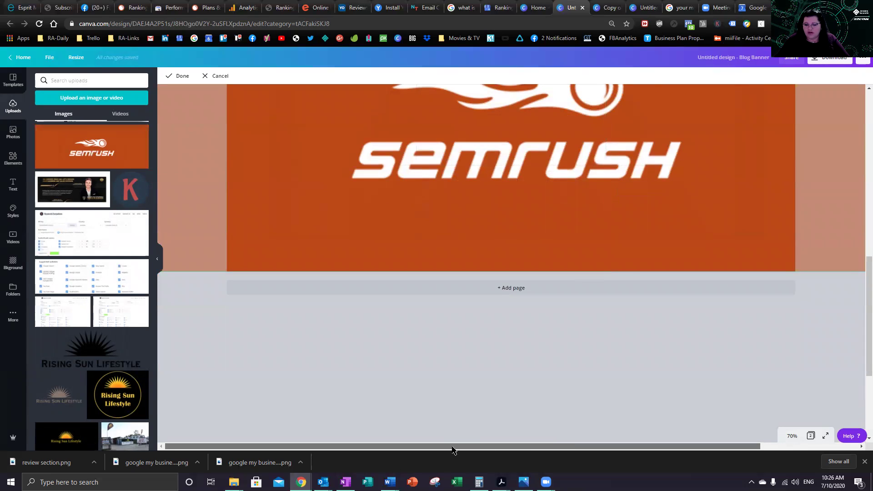
{"action": "left_click_drag", "start_coordinate": [267, 192], "coordinate": [384, 195]}
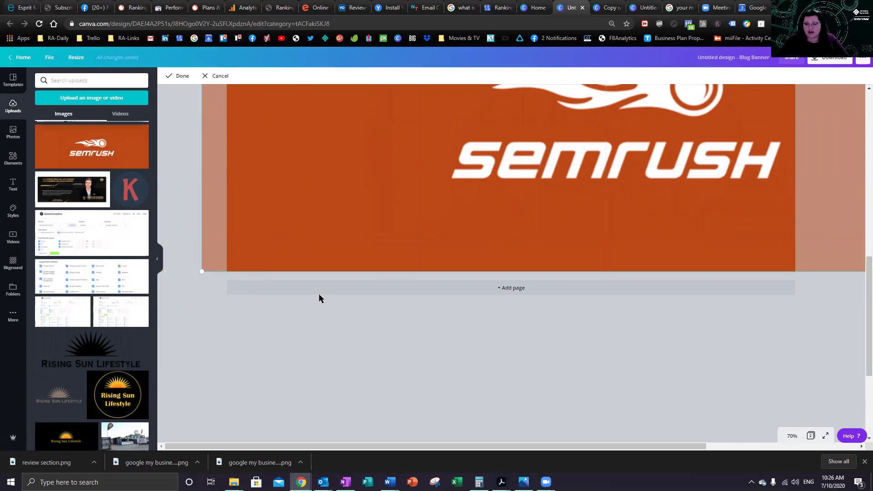
{"action": "left_click_drag", "start_coordinate": [200, 272], "coordinate": [43, 316]}
{"action": "left_click", "coordinate": [475, 336]}
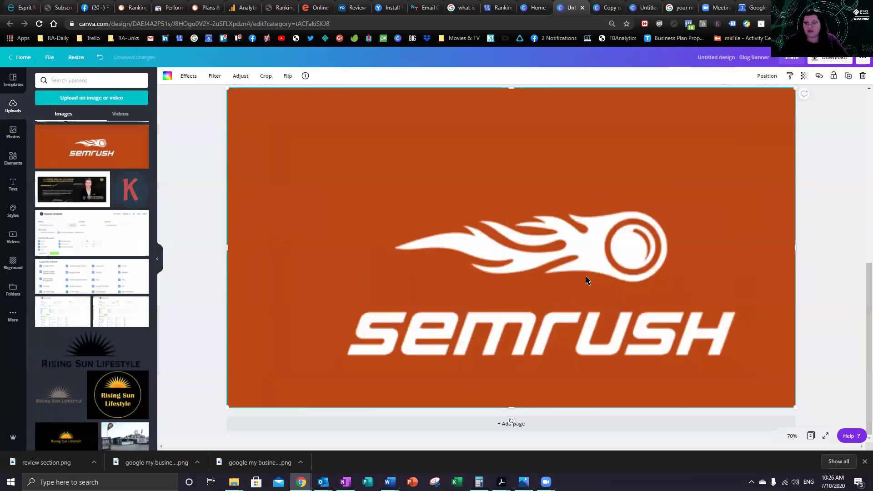
{"action": "scroll", "coordinate": [528, 291], "scroll_direction": "up", "scroll_amount": 1}
{"action": "left_click_drag", "start_coordinate": [582, 302], "coordinate": [571, 284]}
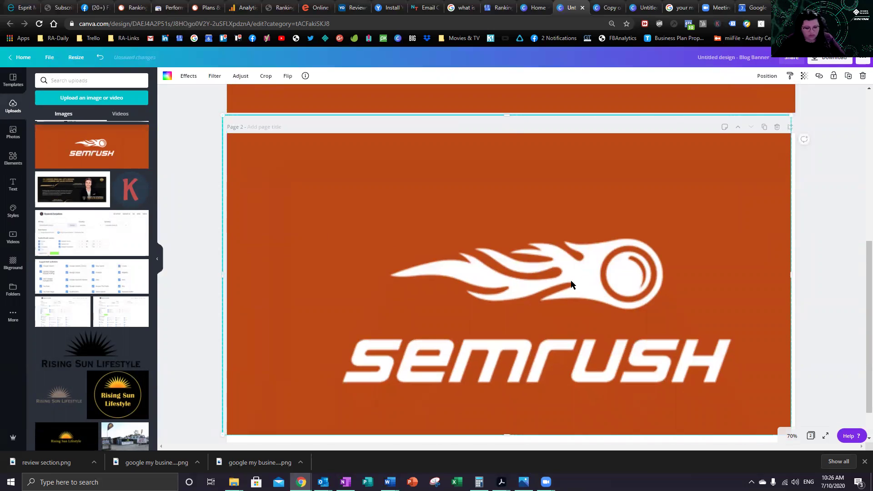
{"action": "key", "text": "ctrl+z"}
{"action": "left_click", "coordinate": [835, 200]}
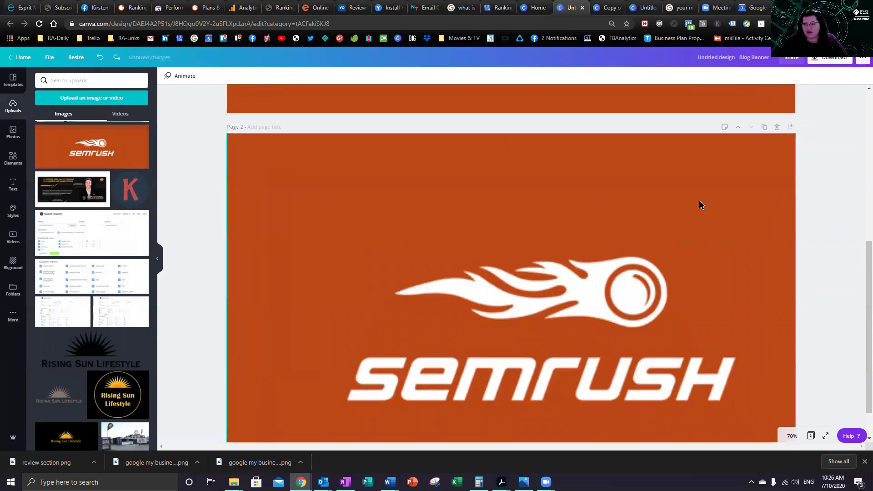
Step: Shift the SEMrush image up and left inside the page 2 grid to centre the logo
{"action": "double_click", "coordinate": [678, 203]}
{"action": "left_click_drag", "start_coordinate": [667, 211], "coordinate": [625, 183]}
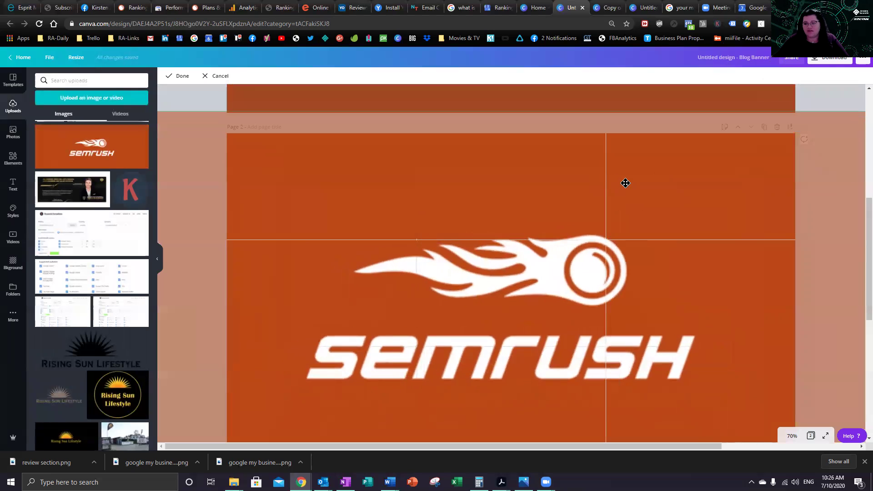
{"action": "left_click", "coordinate": [831, 109]}
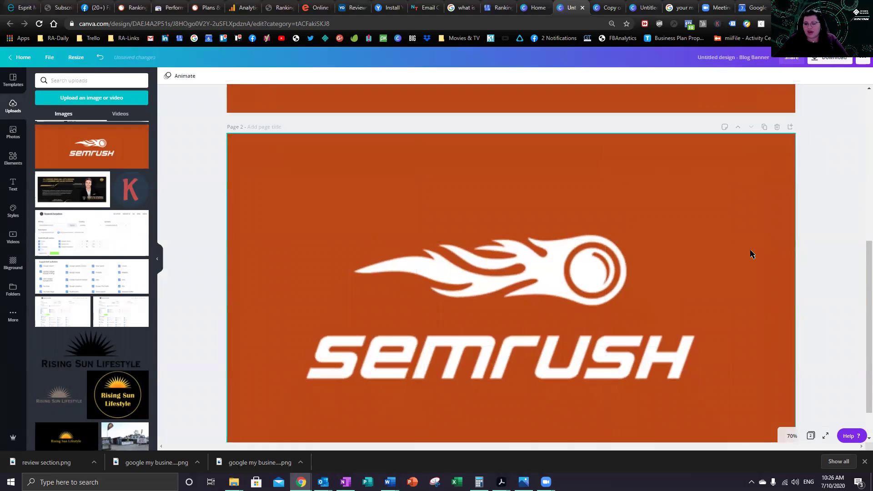
Step: Shrink the SEMrush grid to roughly 60 percent of the page width and move it to the middle of page 2
{"action": "scroll", "coordinate": [668, 240], "scroll_direction": "down", "scroll_amount": 1}
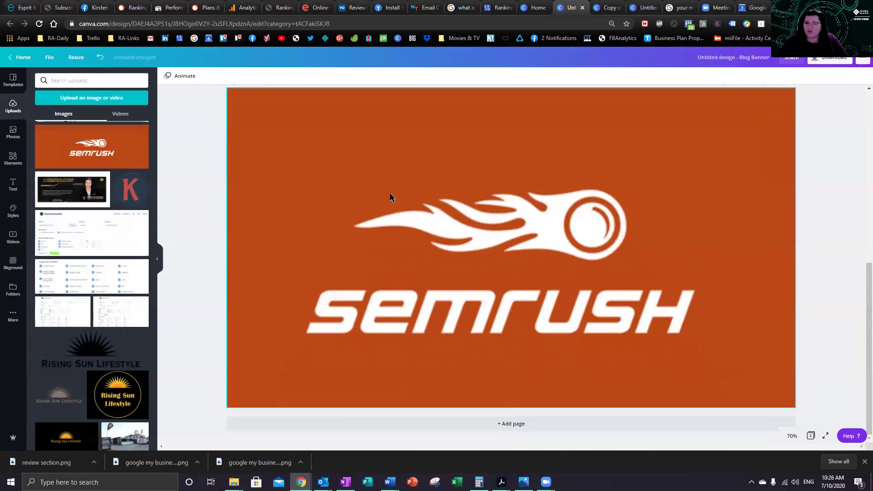
{"action": "left_click_drag", "start_coordinate": [517, 220], "coordinate": [501, 257]}
{"action": "left_click", "coordinate": [766, 291]}
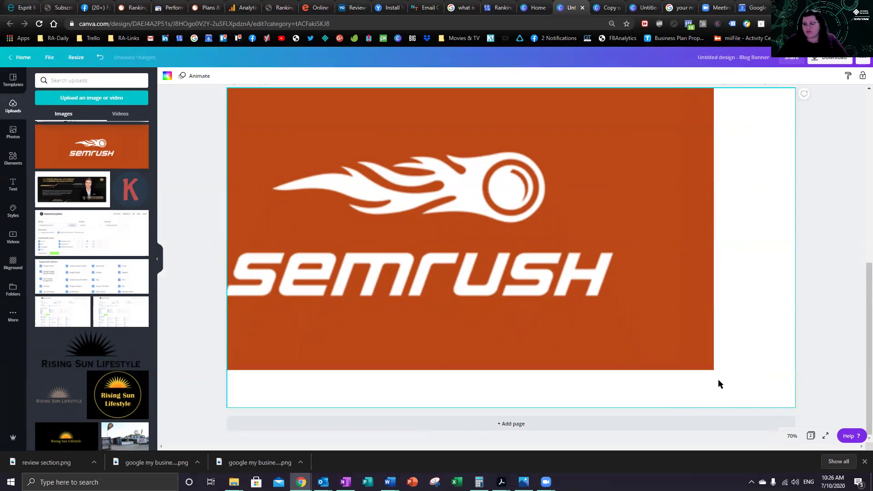
{"action": "left_click", "coordinate": [703, 365]}
{"action": "left_click_drag", "start_coordinate": [716, 371], "coordinate": [485, 269]}
{"action": "left_click_drag", "start_coordinate": [448, 242], "coordinate": [663, 312]}
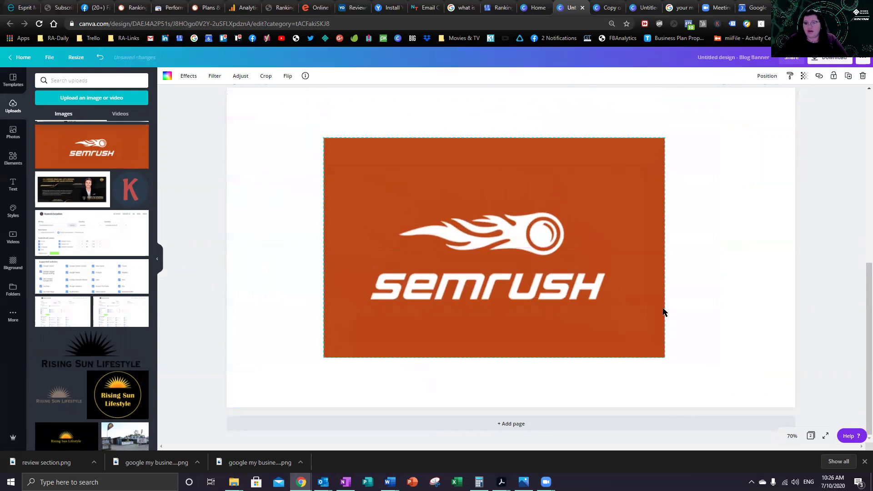
Step: Nudge the SEMrush image within its grid and move the whole grid towards the right side of page 2
{"action": "double_click", "coordinate": [505, 261]}
{"action": "left_click_drag", "start_coordinate": [510, 236], "coordinate": [506, 218]}
{"action": "left_click", "coordinate": [703, 382]}
{"action": "left_click_drag", "start_coordinate": [631, 263], "coordinate": [614, 272]}
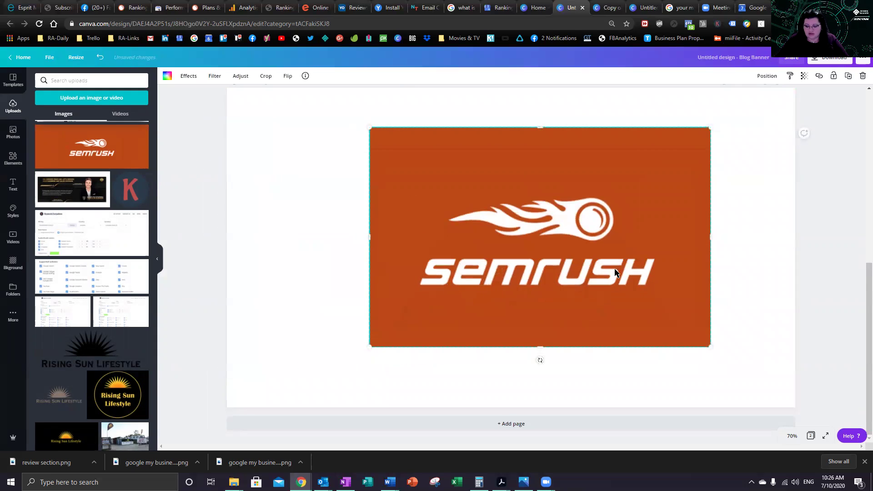
Step: Remove the SEMrush image from the page 2 grid and fill the grid with the uploaded flower shop photo
{"action": "key", "text": "ctrl+z"}
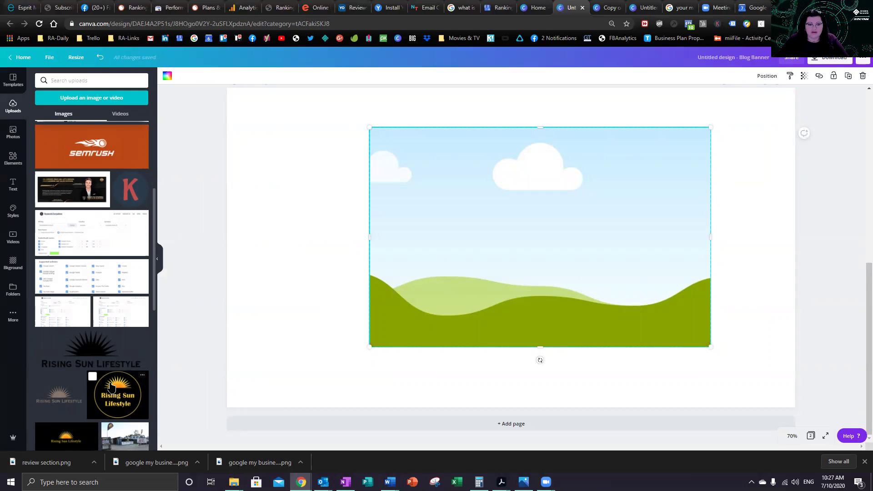
{"action": "scroll", "coordinate": [111, 387], "scroll_direction": "down", "scroll_amount": 5}
{"action": "key", "text": "ctrl+z"}
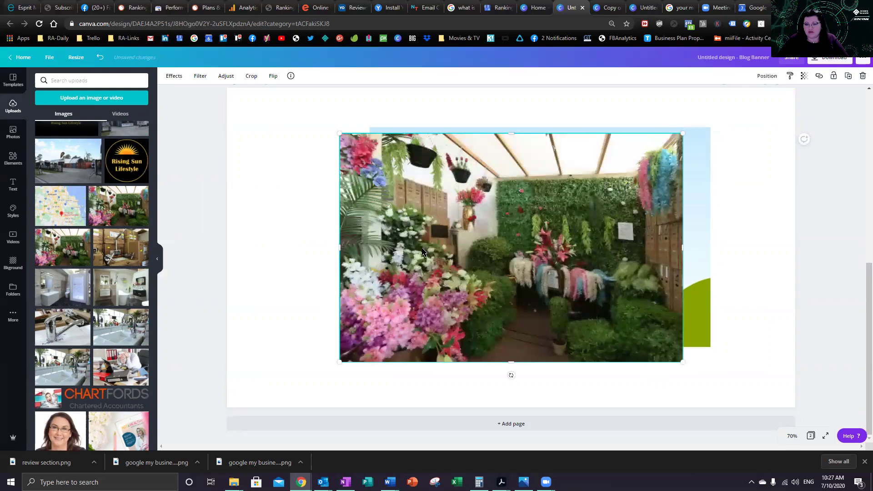
{"action": "mouse_move", "coordinate": [430, 255]}
{"action": "left_mouse_down"}
{"action": "mouse_move", "coordinate": [362, 250]}
{"action": "mouse_move", "coordinate": [441, 242]}
{"action": "left_mouse_up"}
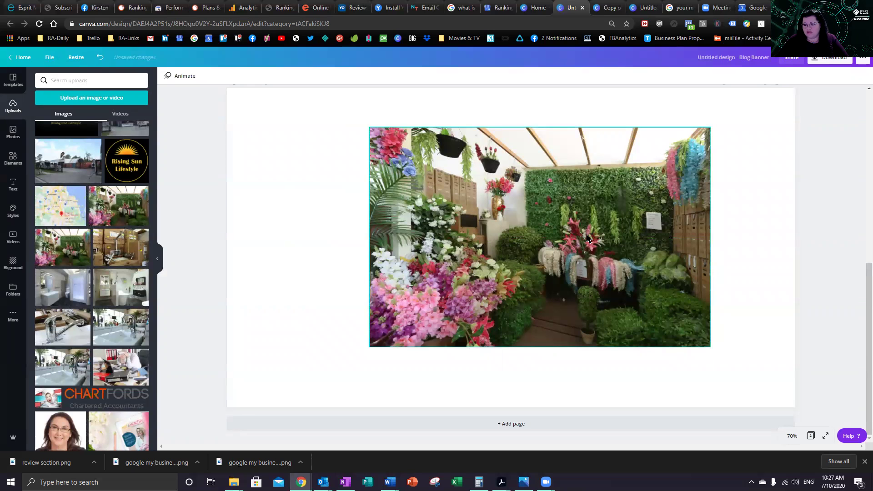
Step: Move the image grid to the upper-left corner of page 2 and enlarge it to cover the whole page
{"action": "left_click_drag", "start_coordinate": [585, 234], "coordinate": [443, 196]}
{"action": "left_click_drag", "start_coordinate": [592, 318], "coordinate": [796, 406]}
{"action": "left_click", "coordinate": [856, 334]}
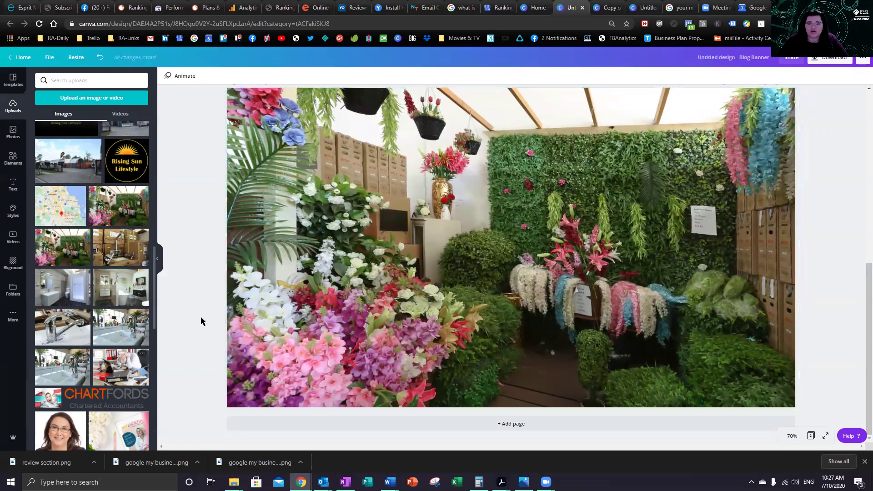
Step: Replace the flower shop photo in the grid with the red-haired woman's portrait and reposition it downwards to show her full face
{"action": "scroll", "coordinate": [84, 236], "scroll_direction": "down", "scroll_amount": 6}
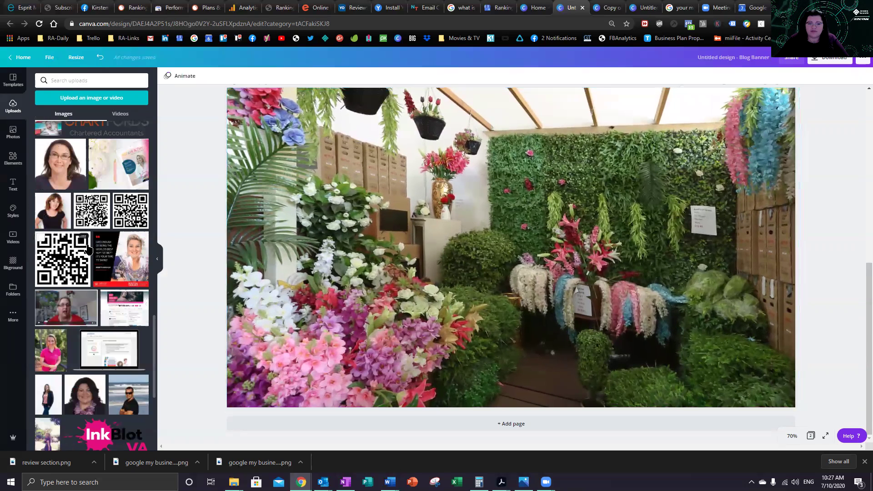
{"action": "left_click", "coordinate": [52, 210]}
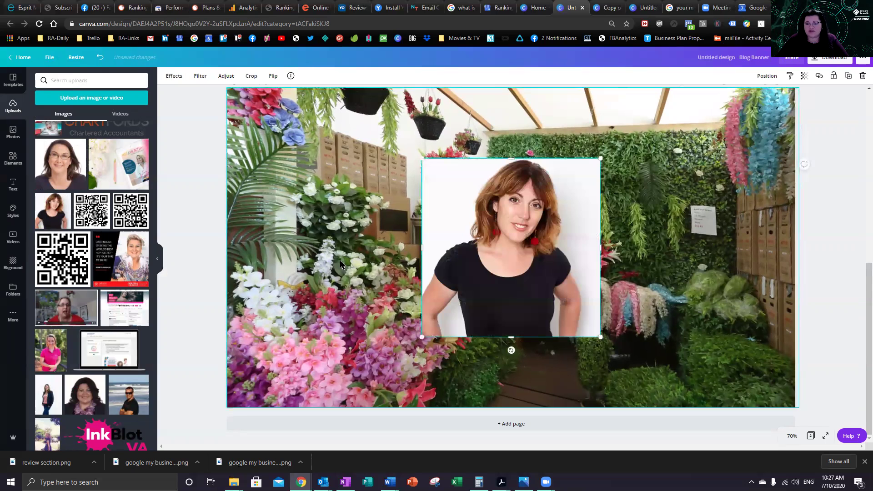
{"action": "left_click_drag", "start_coordinate": [519, 218], "coordinate": [649, 232]}
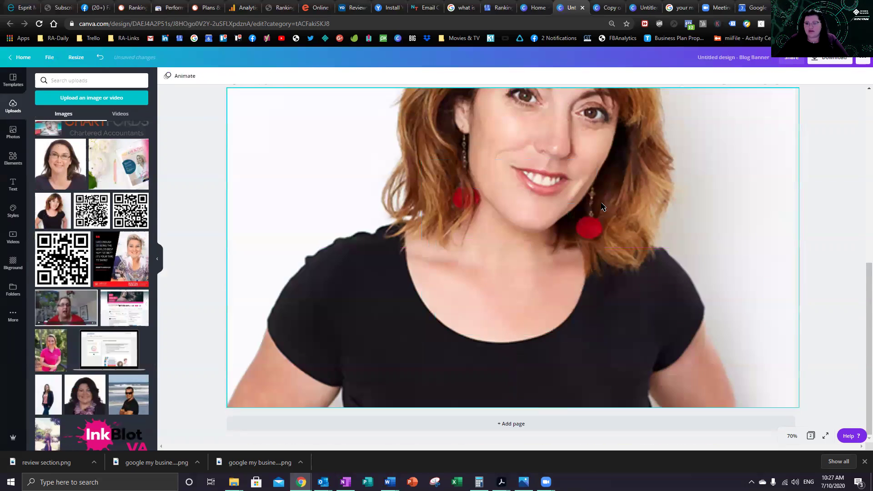
{"action": "double_click", "coordinate": [600, 203]}
{"action": "left_click_drag", "start_coordinate": [600, 203], "coordinate": [603, 344]}
{"action": "left_click", "coordinate": [839, 221]}
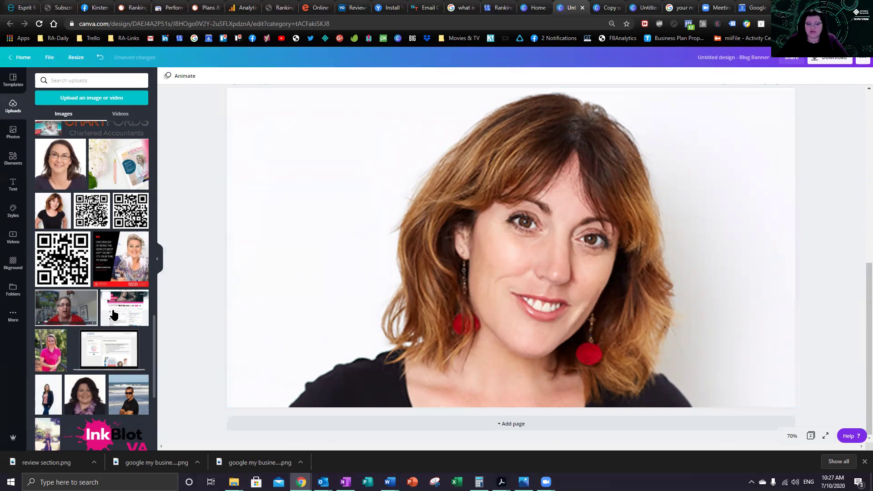
Step: Replace the grid photo with the uploaded portrait of the woman in the pink shirt and reposition it downwards to show her face
{"action": "left_click", "coordinate": [51, 350]}
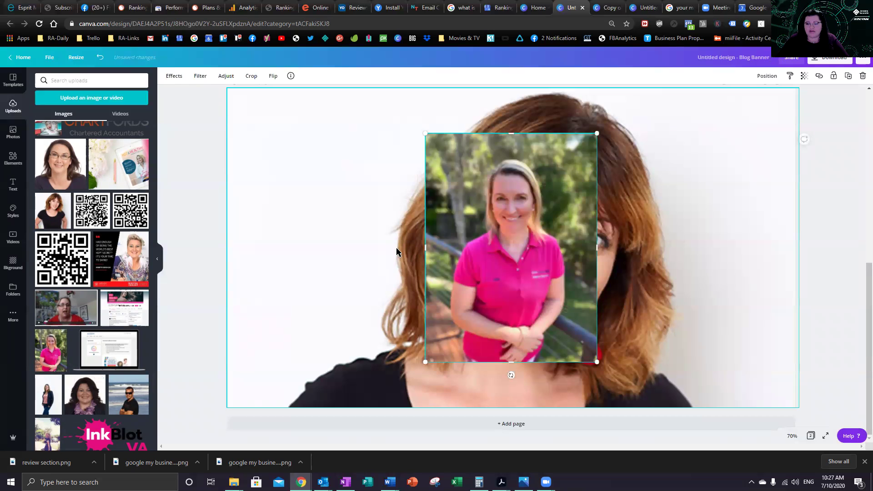
{"action": "left_click_drag", "start_coordinate": [491, 249], "coordinate": [436, 249]}
{"action": "double_click", "coordinate": [501, 239]}
{"action": "left_click_drag", "start_coordinate": [499, 232], "coordinate": [497, 400]}
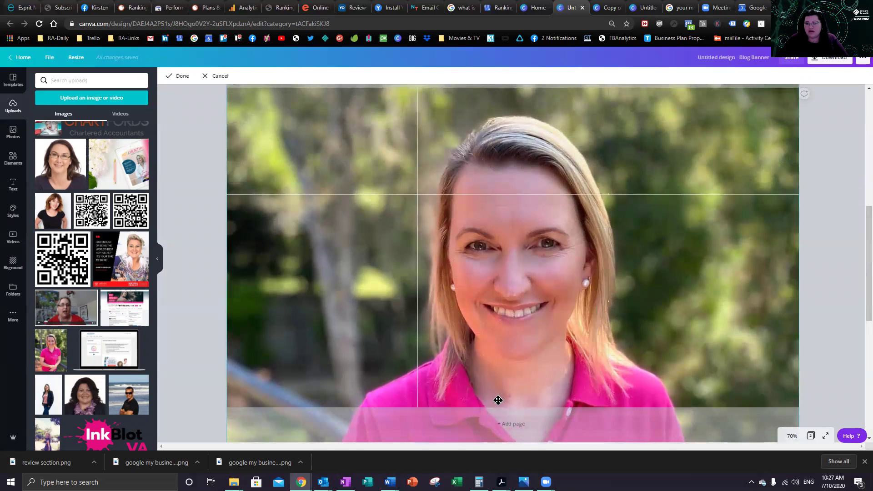
{"action": "left_click", "coordinate": [838, 267]}
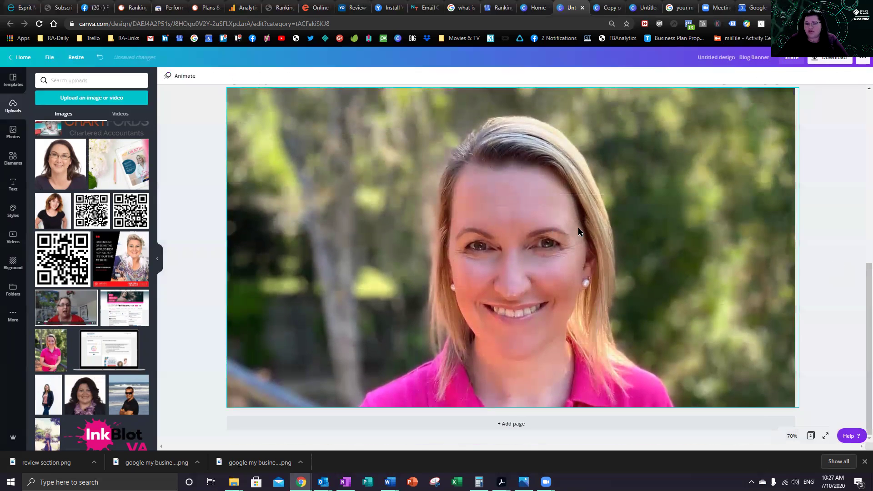
Step: Remove the background from the pink-shirt portrait on page 2 with the Background Remover effect
{"action": "left_click", "coordinate": [586, 201]}
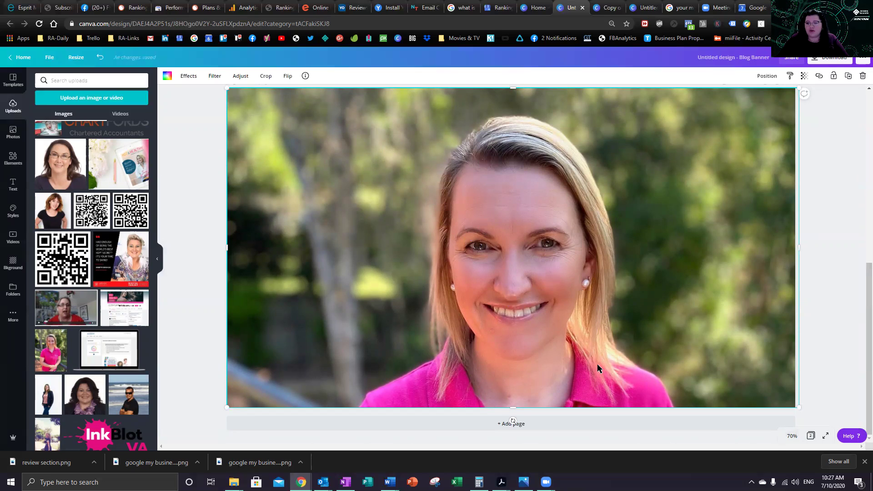
{"action": "left_click", "coordinate": [188, 76]}
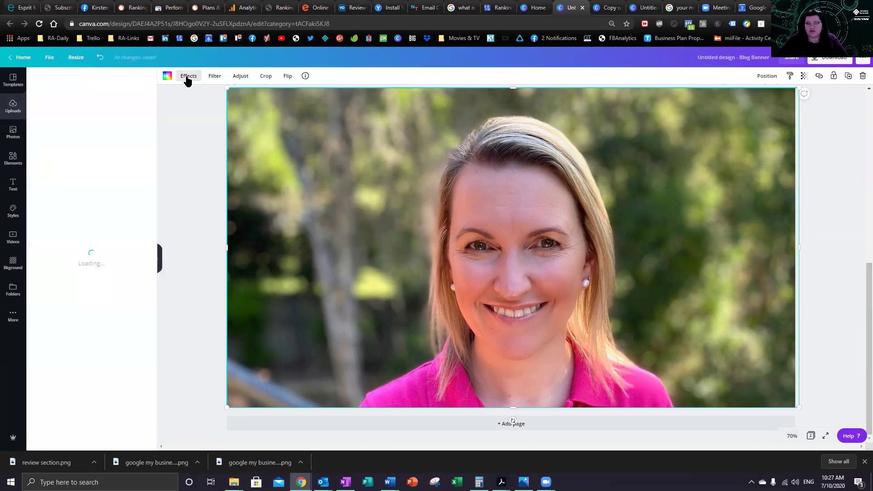
{"action": "left_click", "coordinate": [75, 104]}
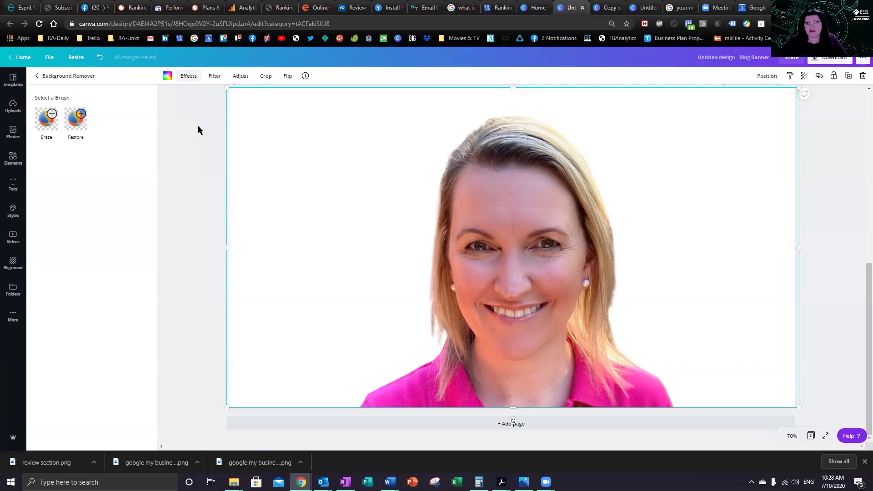
{"action": "scroll", "coordinate": [453, 197], "scroll_direction": "up", "scroll_amount": 4}
{"action": "scroll", "coordinate": [453, 197], "scroll_direction": "down", "scroll_amount": 4}
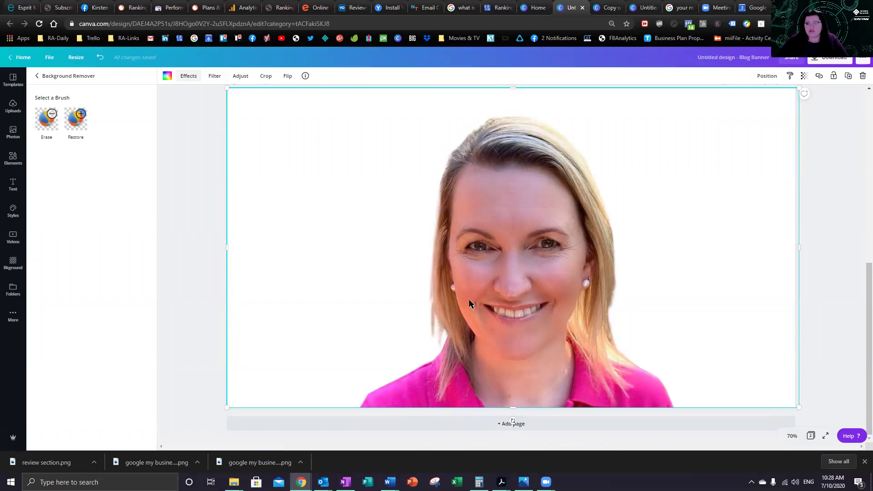
Step: Adjust the portrait's brightness to 16 and its contrast to 42
{"action": "left_click", "coordinate": [240, 75]}
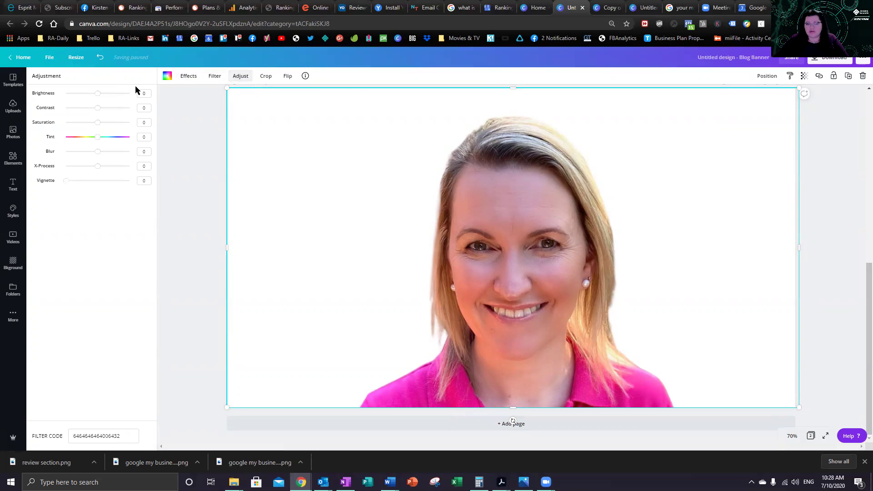
{"action": "left_click_drag", "start_coordinate": [98, 97], "coordinate": [114, 109]}
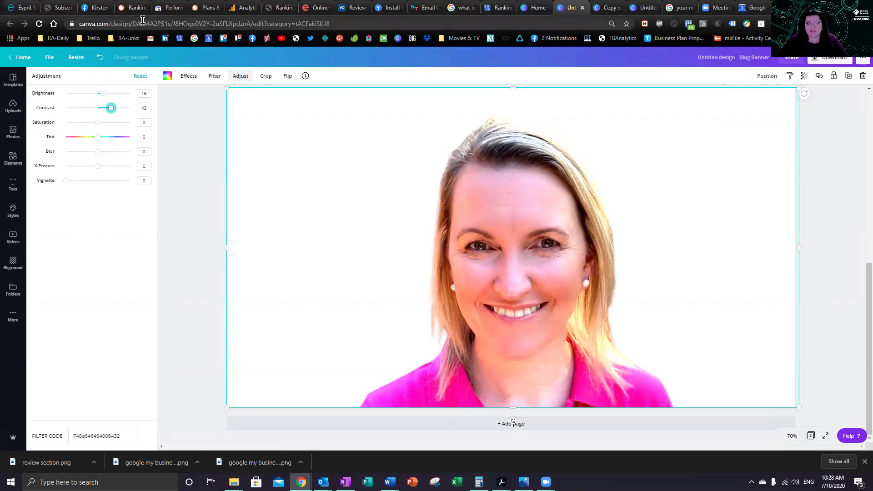
Step: Try preset filters on the portrait, including Selfie, Peony, Dare, Greyscale, Drama and Rosie
{"action": "left_click", "coordinate": [214, 76]}
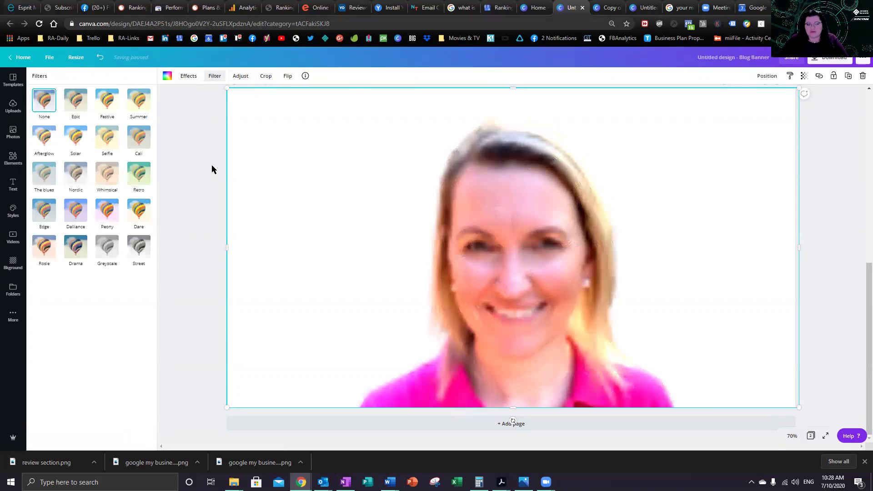
{"action": "left_click", "coordinate": [74, 138]}
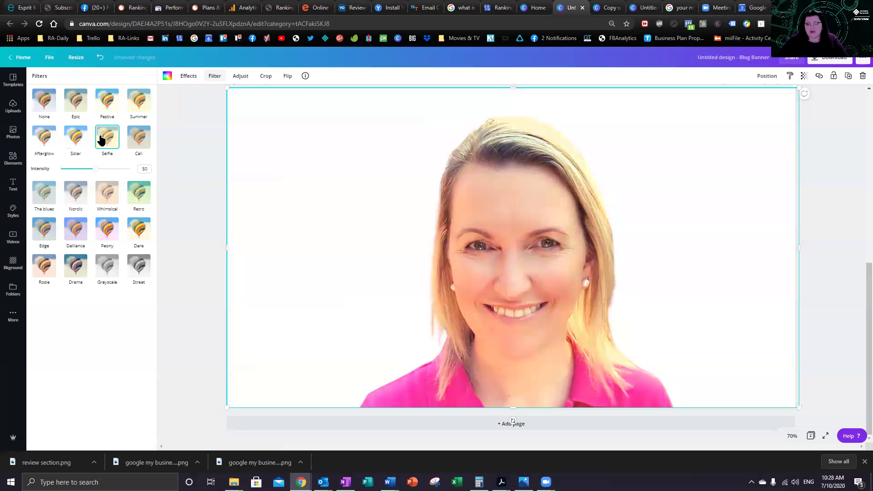
{"action": "left_click", "coordinate": [107, 230]}
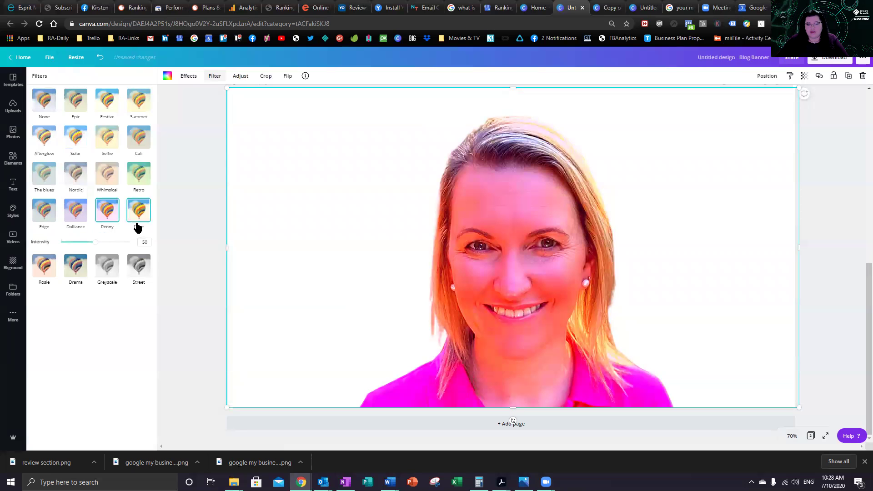
{"action": "left_click", "coordinate": [141, 212]}
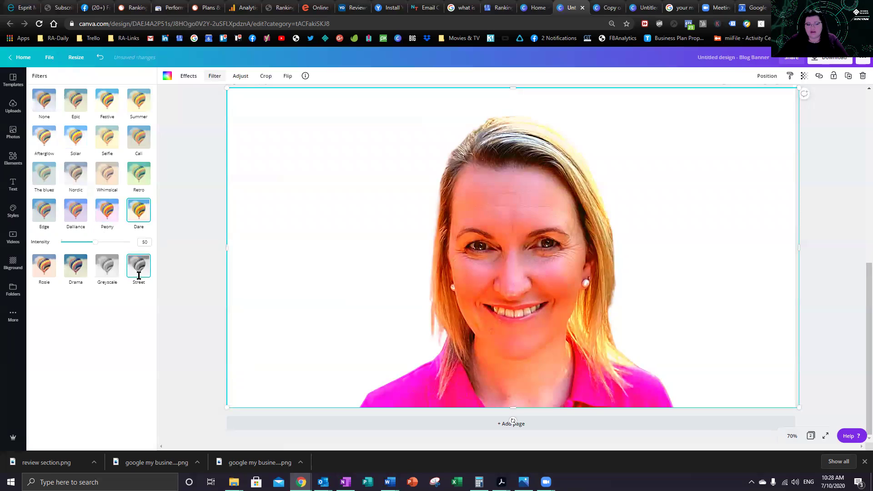
{"action": "left_click", "coordinate": [108, 270]}
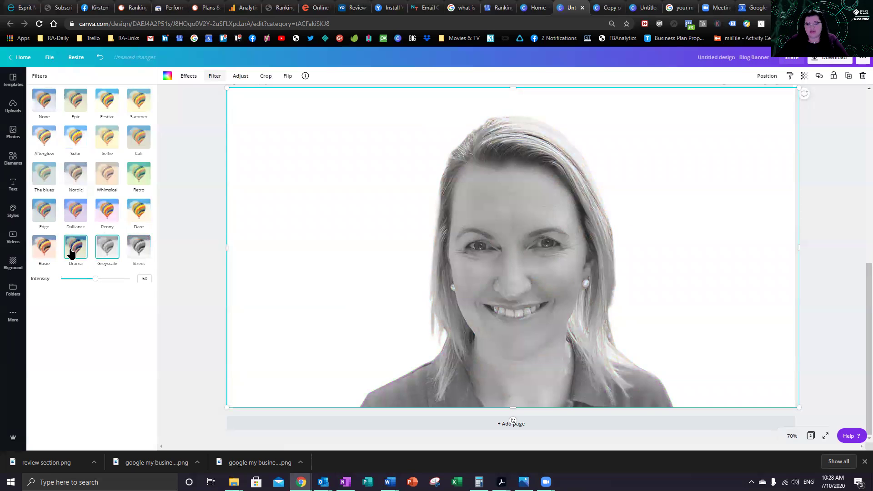
{"action": "left_click", "coordinate": [71, 254]}
{"action": "left_click", "coordinate": [40, 252]}
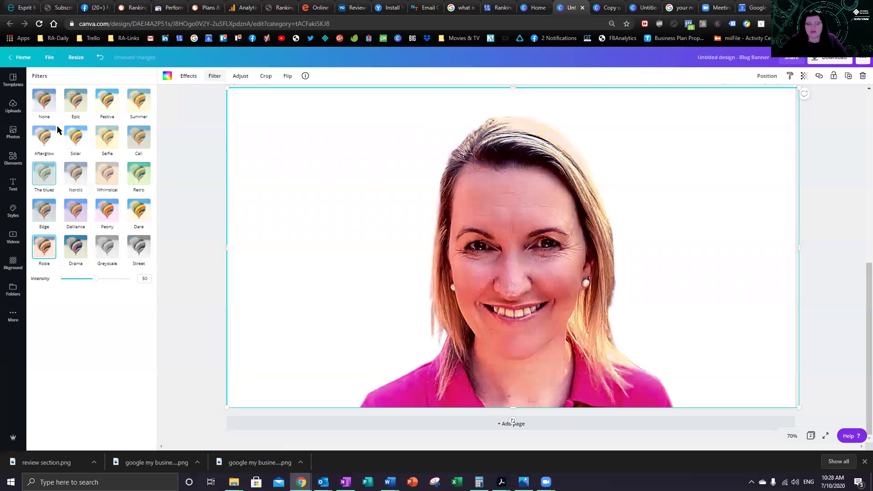
Step: Try the Solar and Afterglow filters on the portrait, ending with the filter set to None
{"action": "left_click", "coordinate": [43, 99]}
{"action": "left_click", "coordinate": [73, 140]}
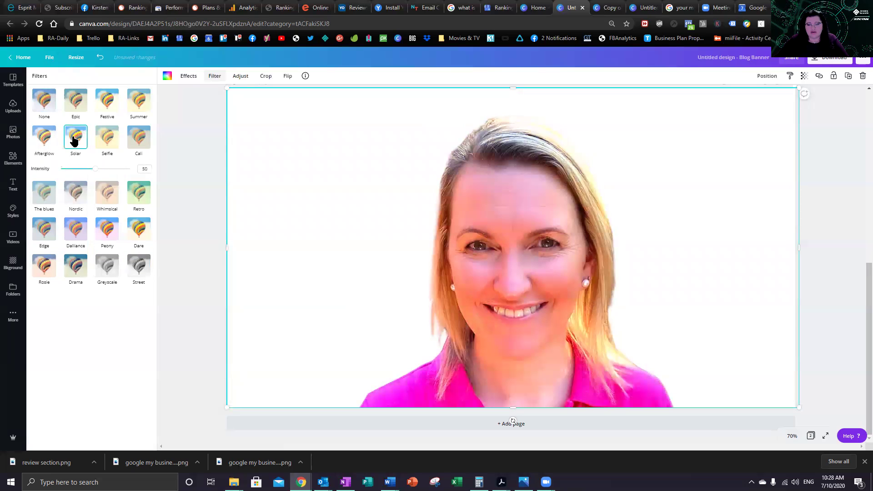
{"action": "left_click", "coordinate": [40, 142]}
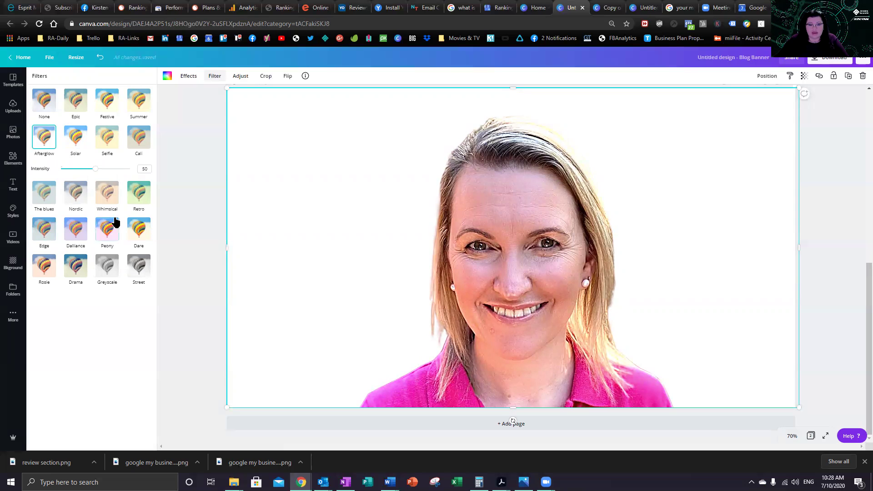
{"action": "left_click", "coordinate": [45, 101]}
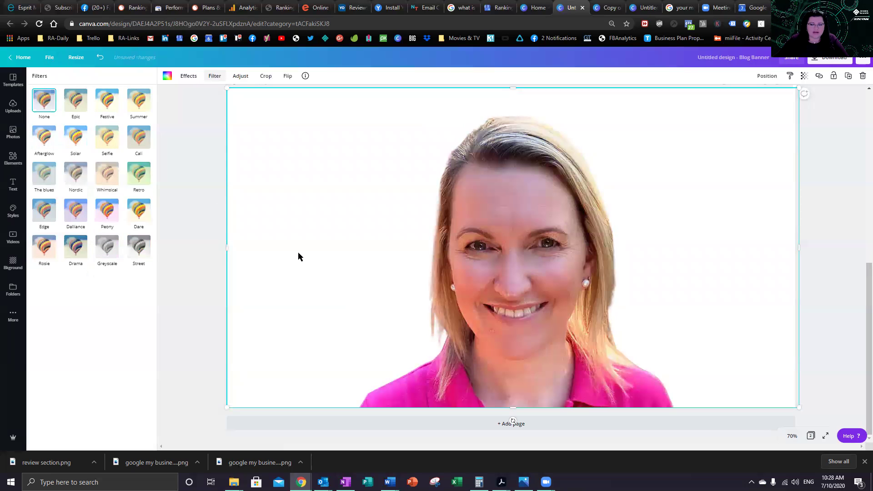
{"action": "key", "text": "Escape"}
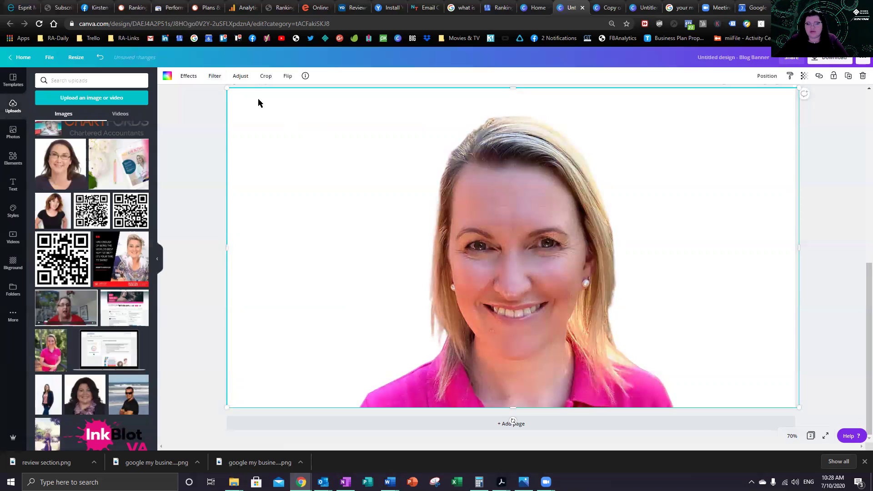
Step: Set the portrait's brightness to 16 and contrast to 13, and deselect the image
{"action": "left_click", "coordinate": [246, 75]}
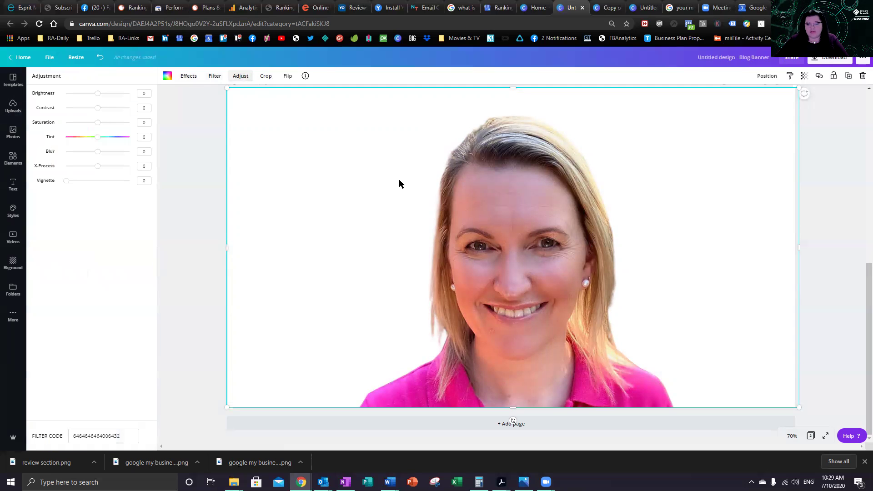
{"action": "mouse_move", "coordinate": [95, 96]}
{"action": "left_mouse_down"}
{"action": "mouse_move", "coordinate": [108, 98]}
{"action": "mouse_move", "coordinate": [102, 109]}
{"action": "left_mouse_up"}
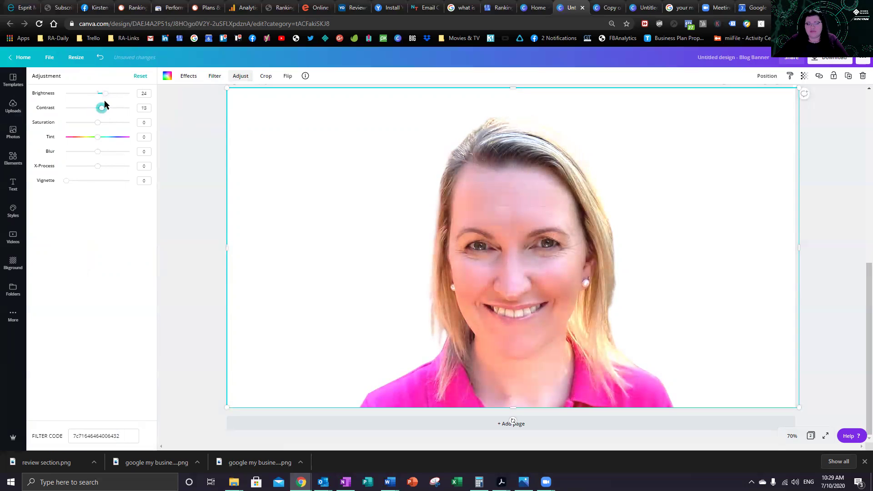
{"action": "left_click", "coordinate": [103, 94]}
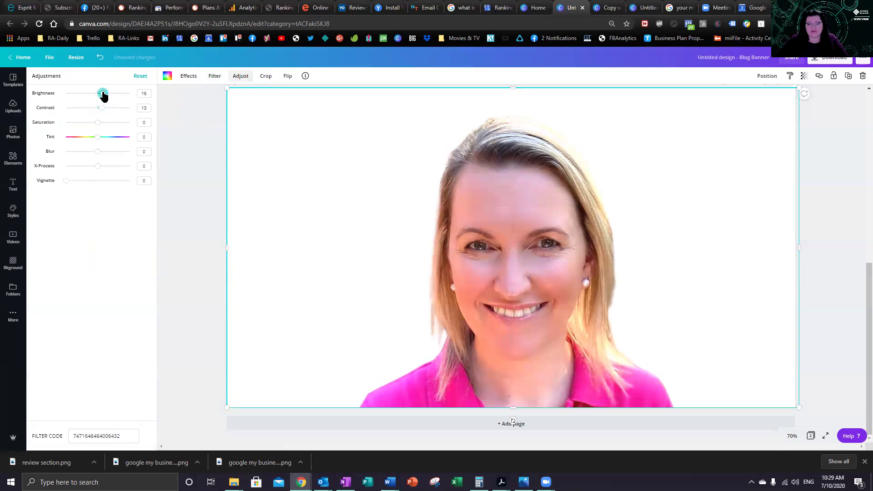
{"action": "left_click", "coordinate": [240, 76]}
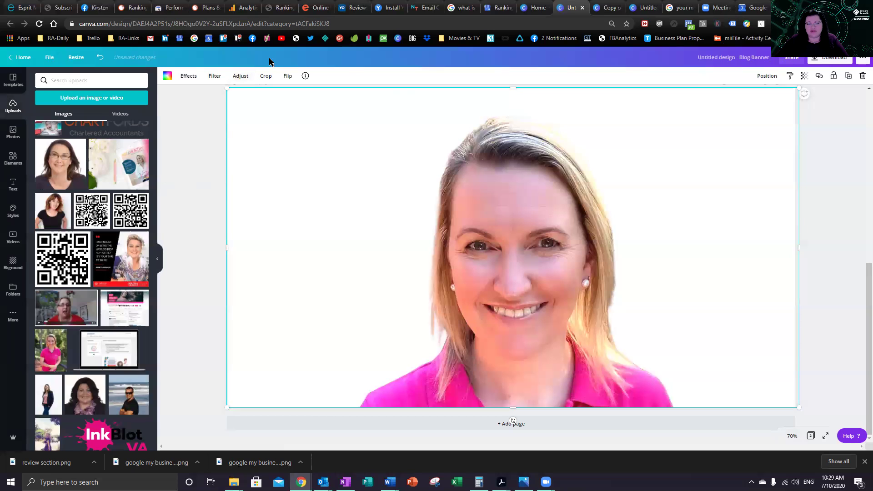
{"action": "left_click", "coordinate": [836, 179]}
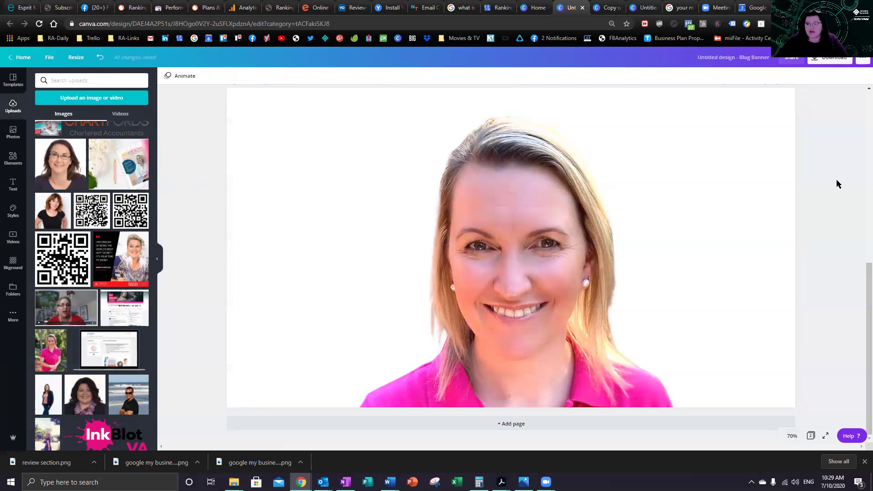
Step: Add a new page after the portrait page and fill it with a grid of three equal vertical columns
{"action": "scroll", "coordinate": [836, 179], "scroll_direction": "up", "scroll_amount": 5}
{"action": "scroll", "coordinate": [834, 189], "scroll_direction": "down", "scroll_amount": 5}
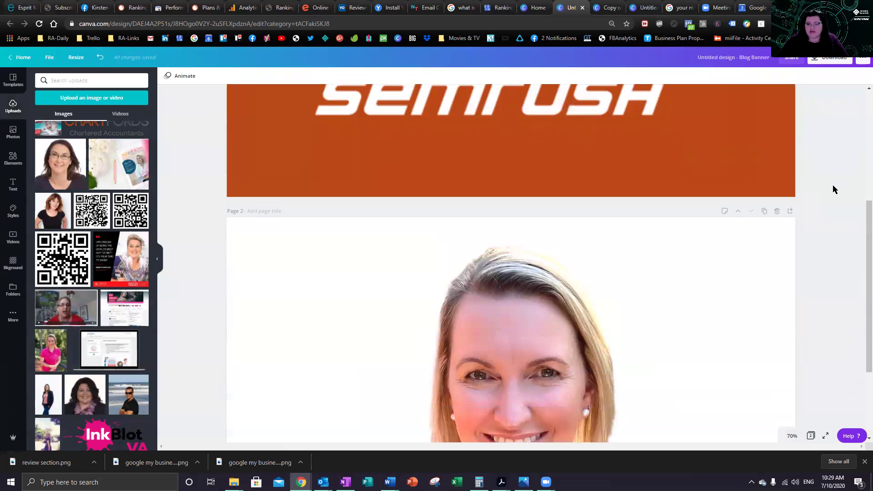
{"action": "left_click", "coordinate": [321, 220]}
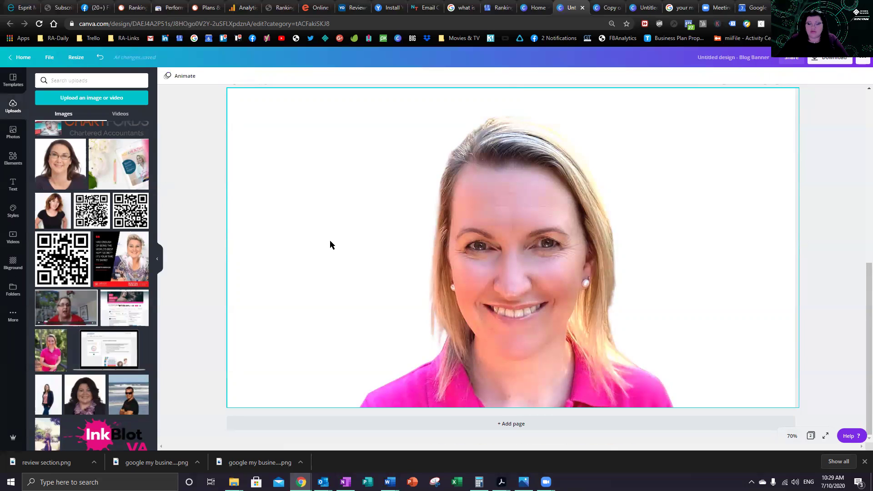
{"action": "left_click", "coordinate": [13, 159]}
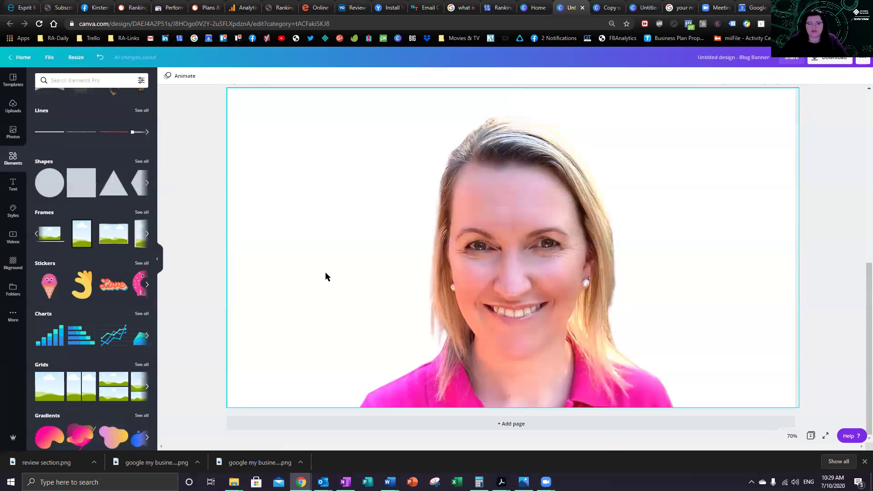
{"action": "left_click", "coordinate": [546, 423]}
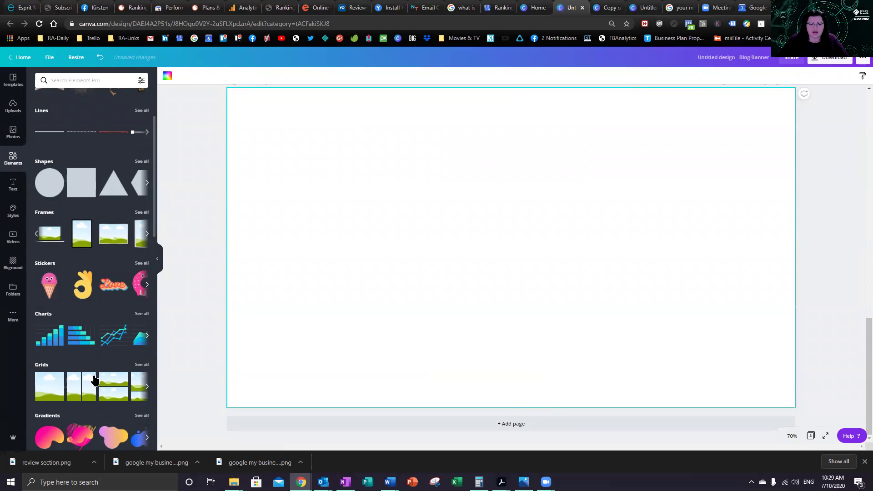
{"action": "left_click", "coordinate": [139, 366]}
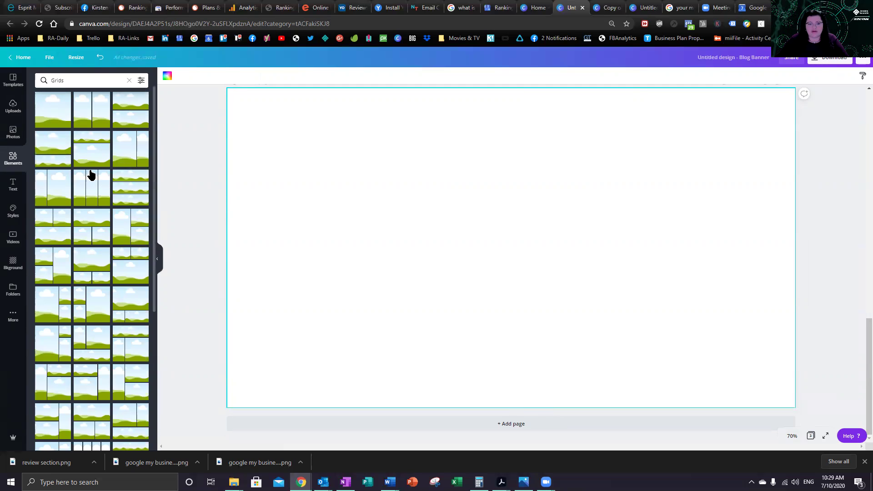
{"action": "scroll", "coordinate": [101, 313], "scroll_direction": "down", "scroll_amount": 5}
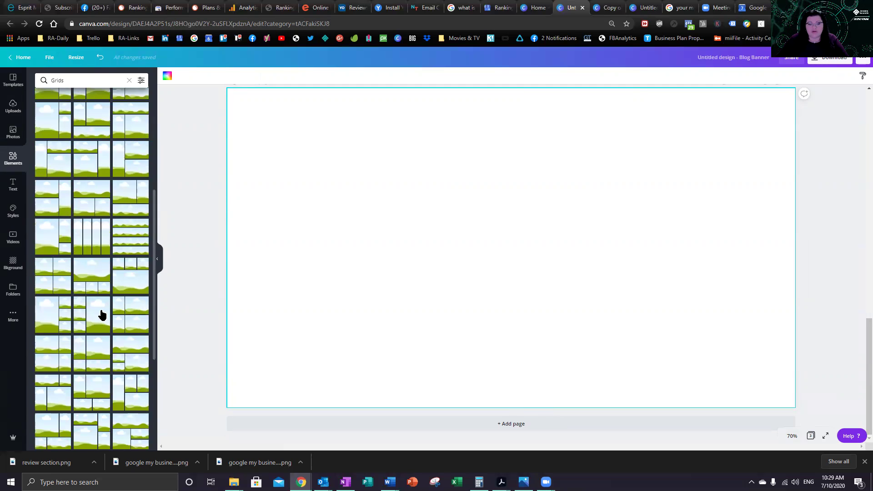
{"action": "scroll", "coordinate": [95, 221], "scroll_direction": "up", "scroll_amount": 5}
{"action": "left_click", "coordinate": [87, 189]}
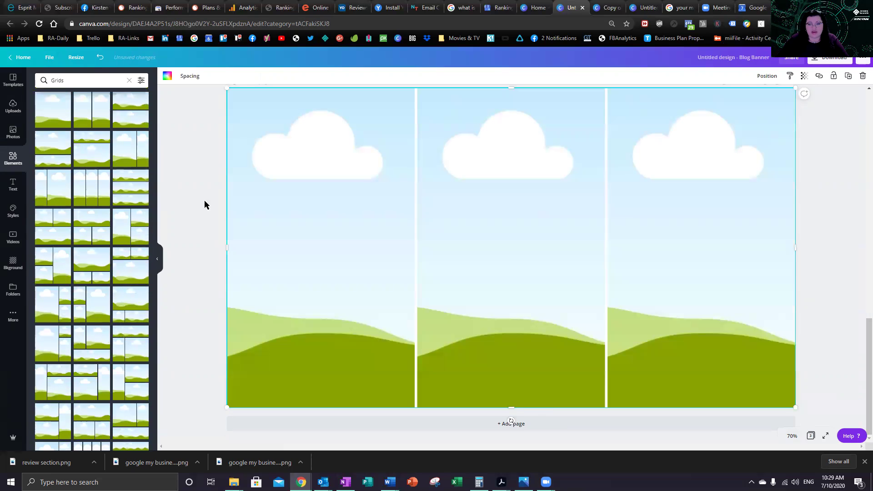
Step: Fill the three grid columns with stock photos of bare feet on a blanket, two laughing women, and a fruit branch, and deselect the grid
{"action": "scroll", "coordinate": [472, 321], "scroll_direction": "up", "scroll_amount": 2}
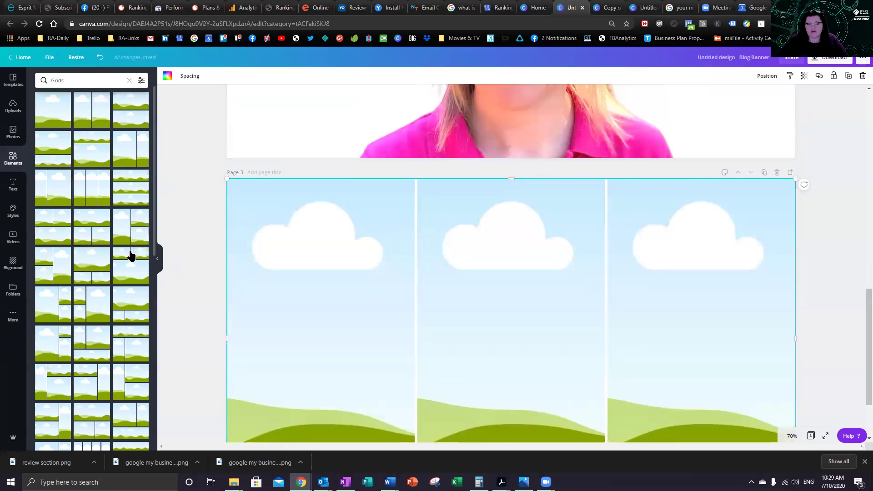
{"action": "left_click", "coordinate": [13, 132]}
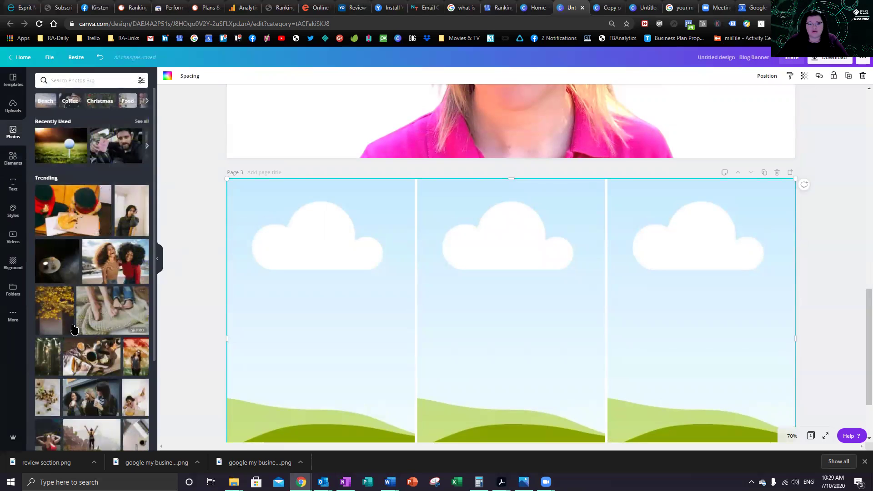
{"action": "left_click_drag", "start_coordinate": [100, 296], "coordinate": [293, 303]}
{"action": "left_click_drag", "start_coordinate": [134, 266], "coordinate": [487, 290]}
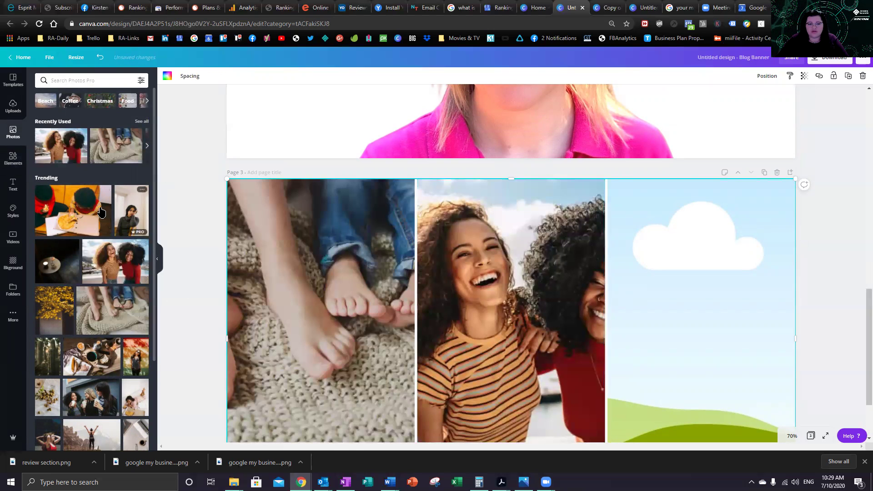
{"action": "left_click_drag", "start_coordinate": [47, 400], "coordinate": [643, 372]}
{"action": "scroll", "coordinate": [653, 360], "scroll_direction": "down", "scroll_amount": 2}
{"action": "left_click", "coordinate": [823, 233]}
{"action": "scroll", "coordinate": [822, 240], "scroll_direction": "up", "scroll_amount": 3}
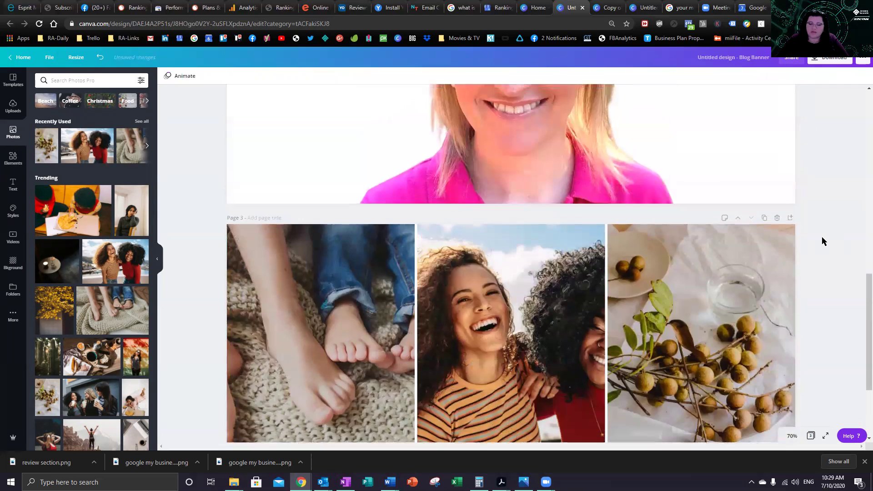
{"action": "scroll", "coordinate": [822, 241], "scroll_direction": "up", "scroll_amount": 12}
{"action": "scroll", "coordinate": [814, 168], "scroll_direction": "down", "scroll_amount": 6}
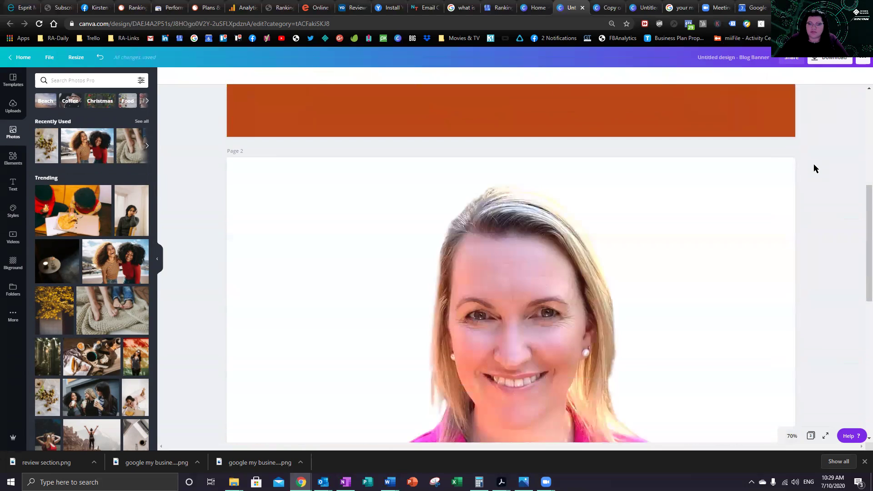
{"action": "scroll", "coordinate": [814, 169], "scroll_direction": "down", "scroll_amount": 7}
{"action": "scroll", "coordinate": [814, 169], "scroll_direction": "up", "scroll_amount": 7}
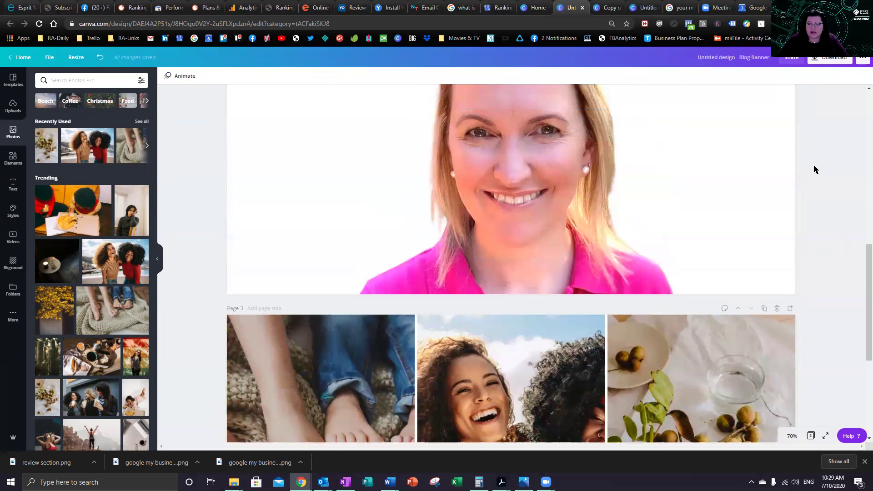